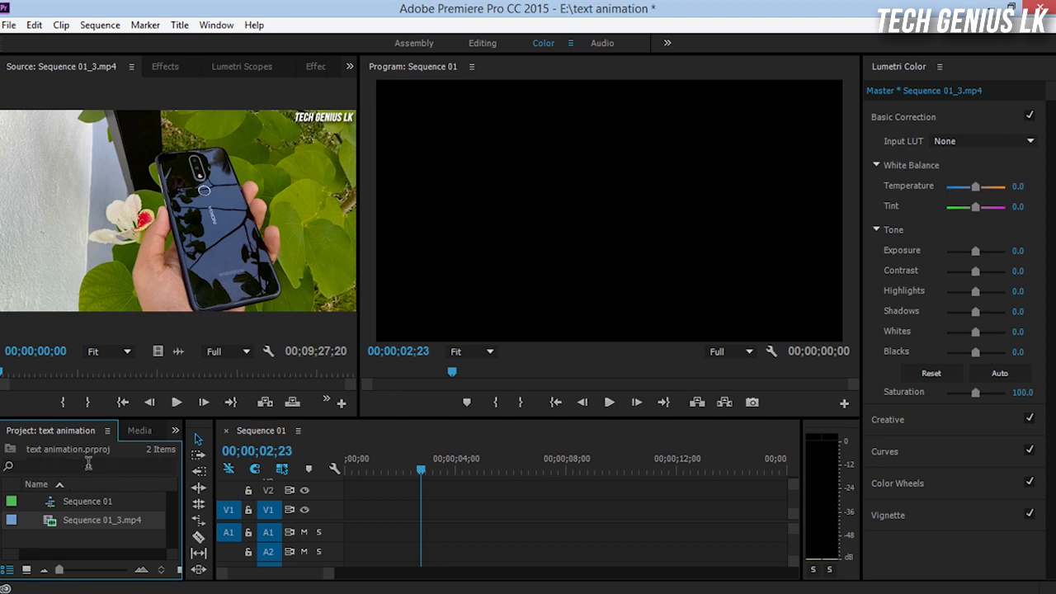
Create a new title item named "Line 1" in the project.
right_click(126, 460)
mouse_move(198, 377)
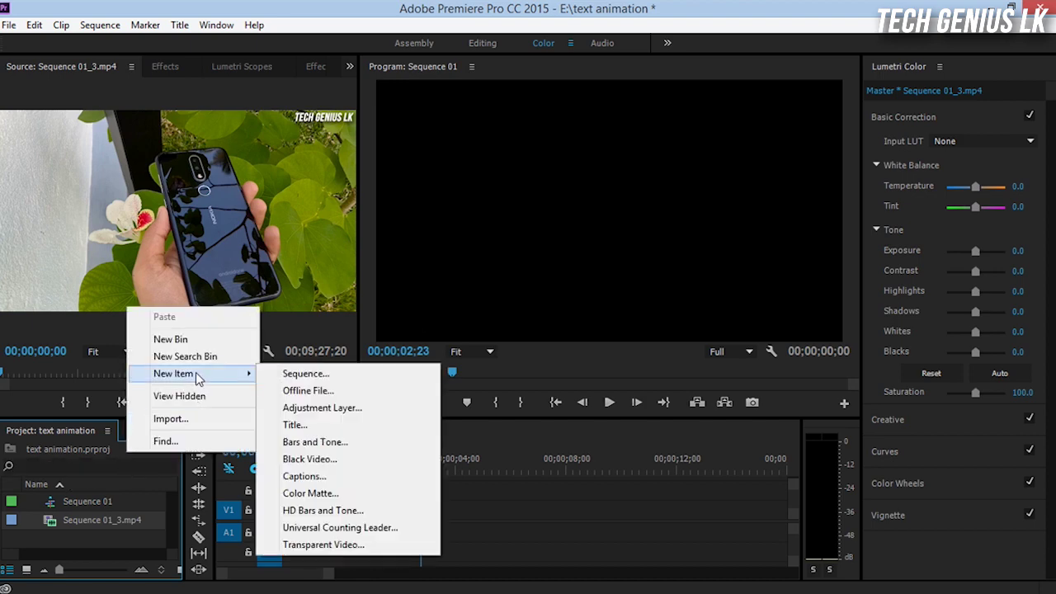
left_click(302, 424)
left_click_drag(579, 213, 554, 204)
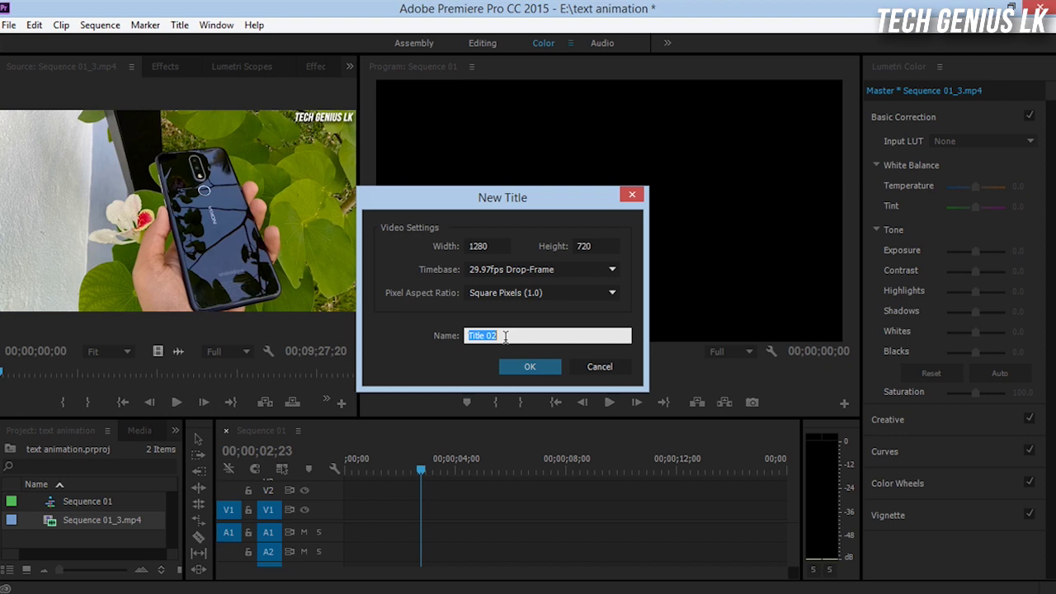
key("BackSpace")
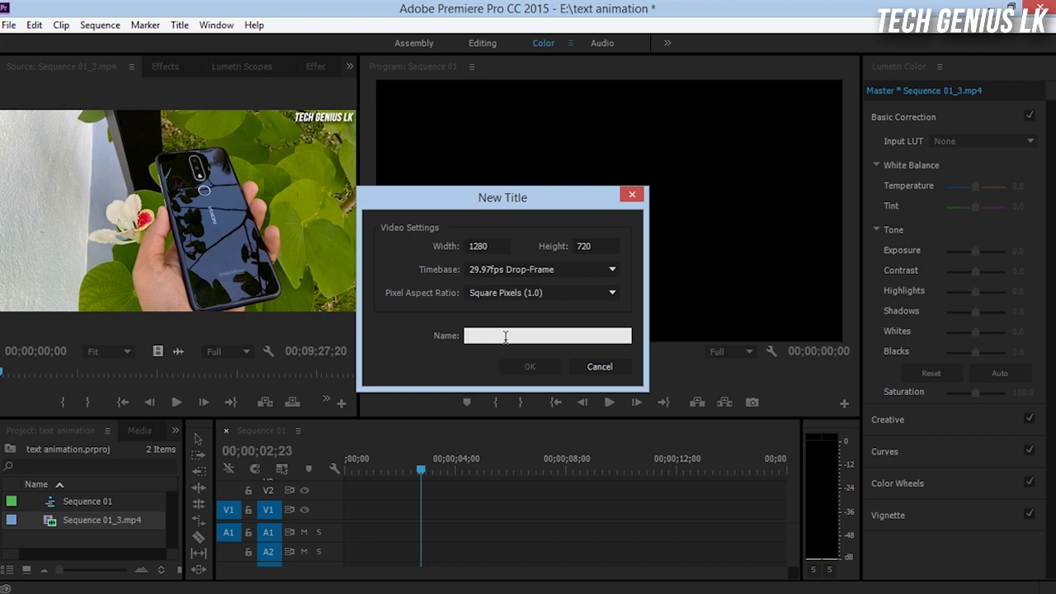
type("Line 1")
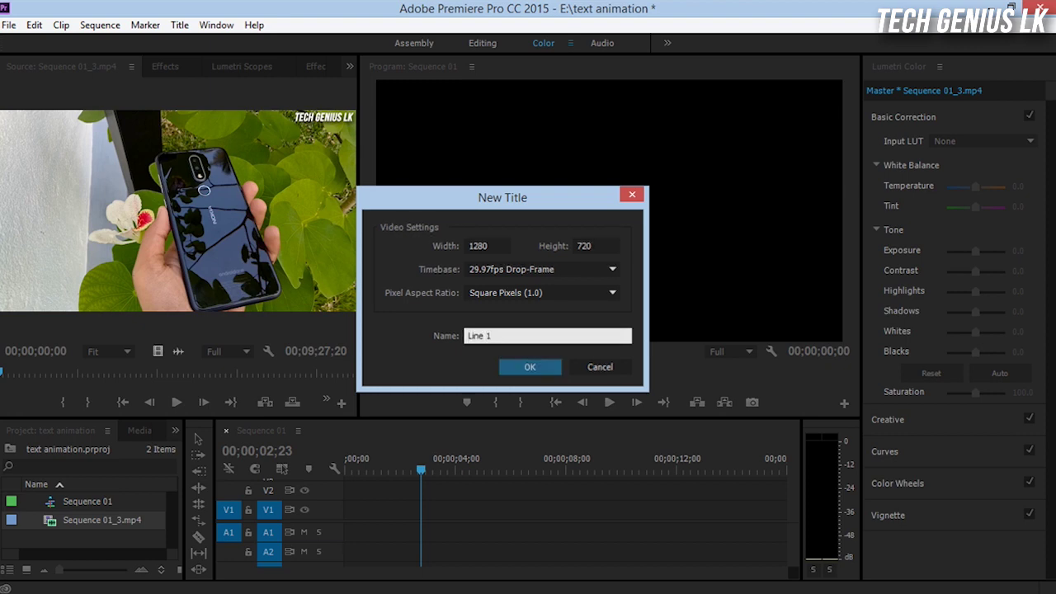
key("Return")
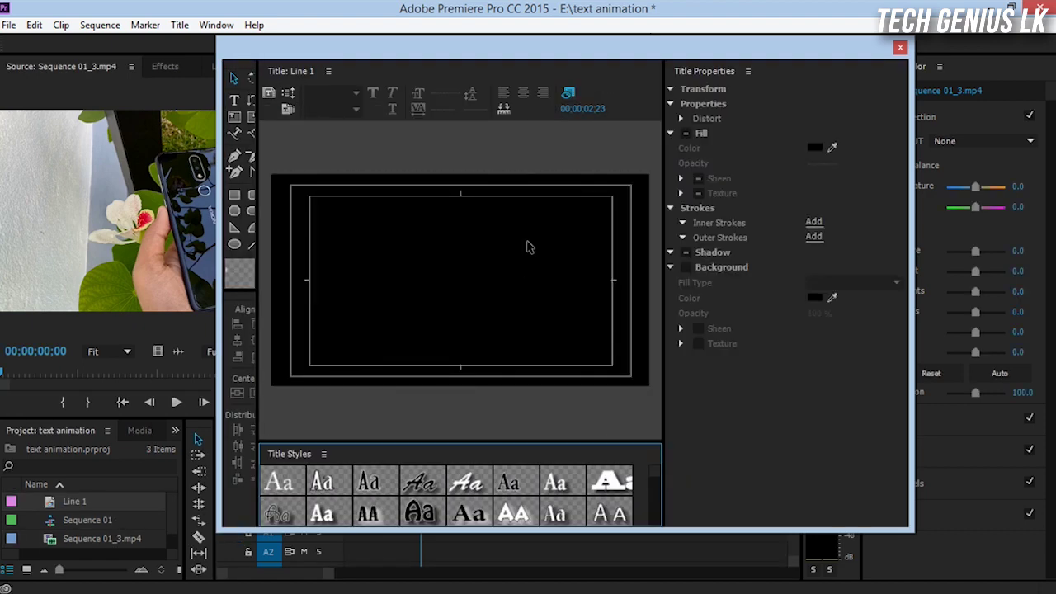
Start a text object in the title frame and set its font family to Bebas Neue.
left_click_drag(561, 44, 562, 71)
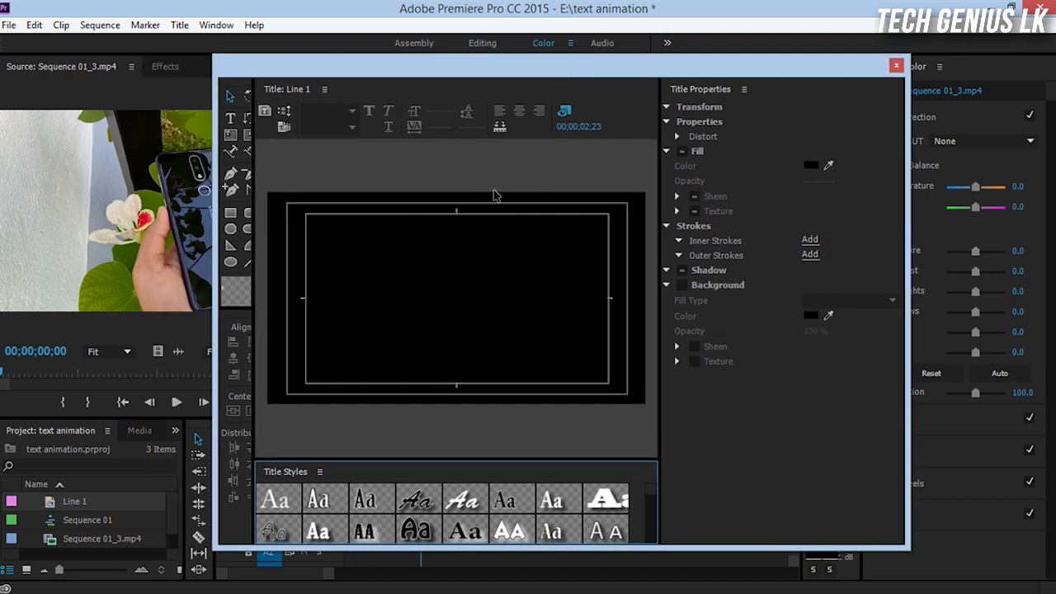
left_click(230, 118)
left_click(410, 296)
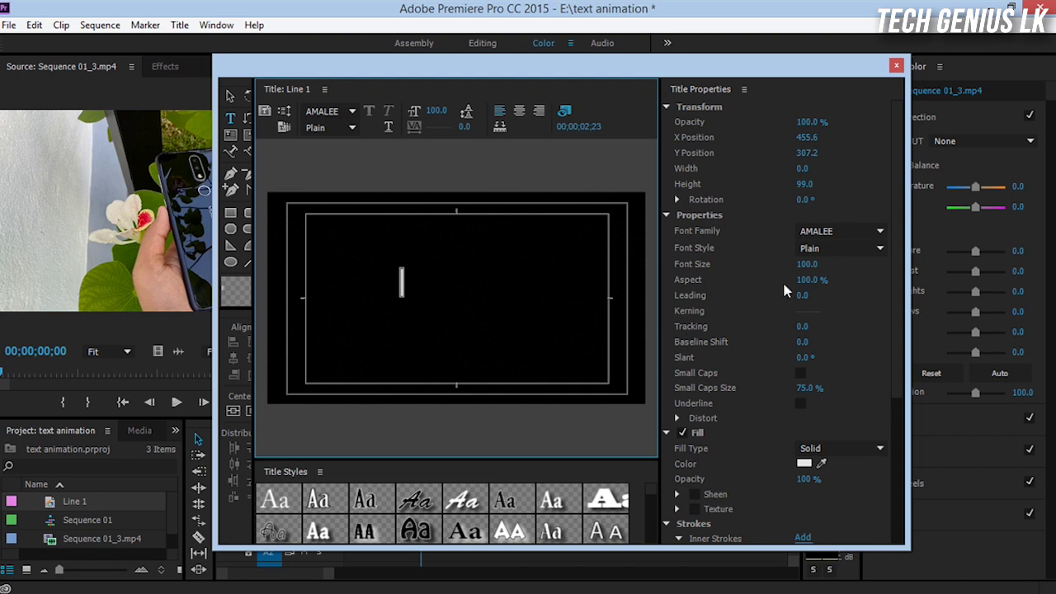
left_click(867, 224)
type("Bebas Neue")
key("Return")
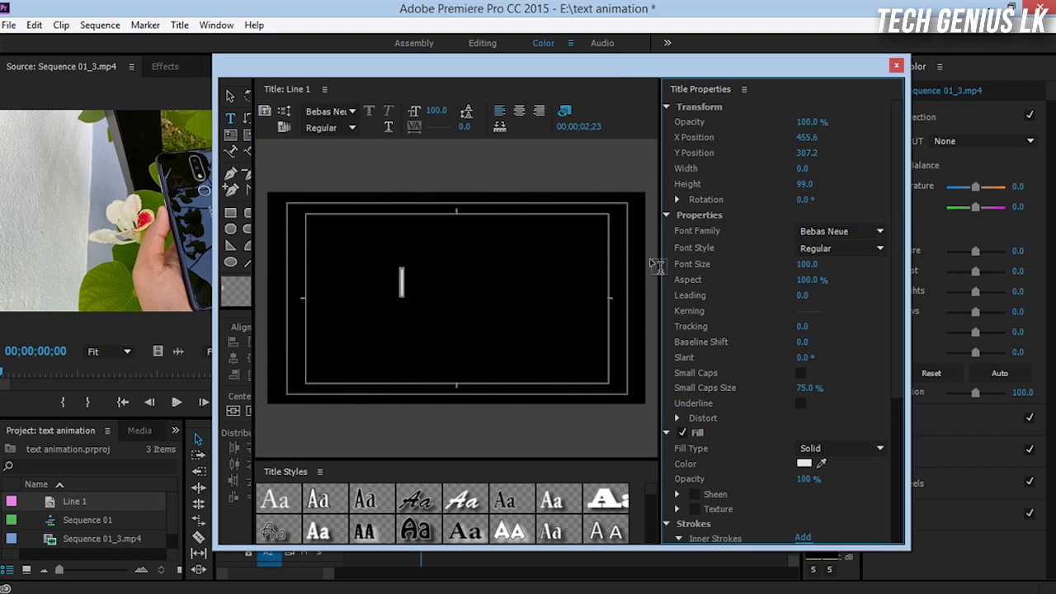
Enter the two-line title text "NOKIA 6.1 PLUS" and "UNBOXING & QUICK REVIEW".
left_click(400, 280)
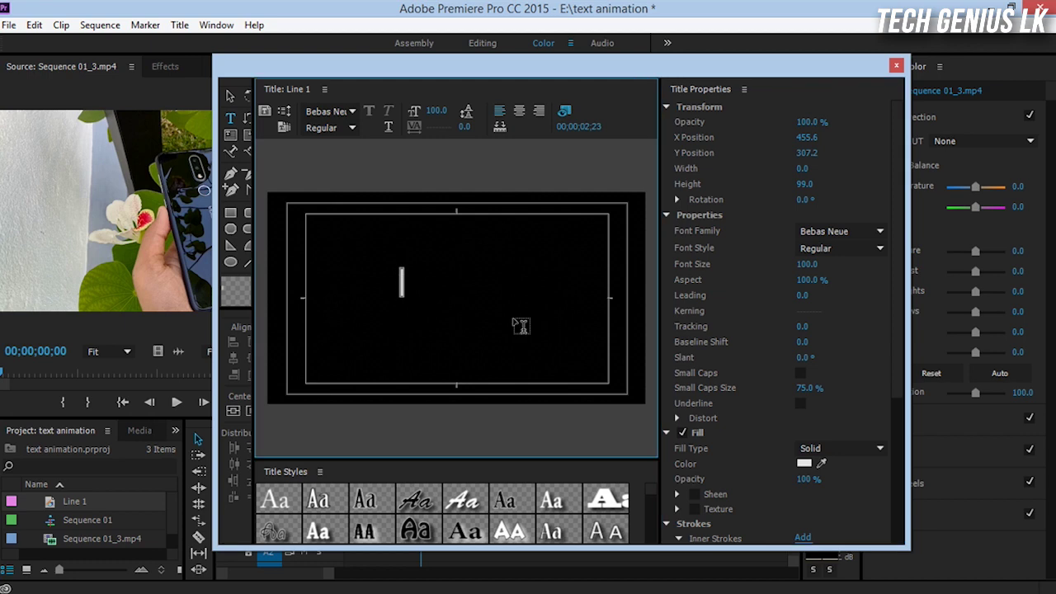
type("NOKIA 6.1 PLUS")
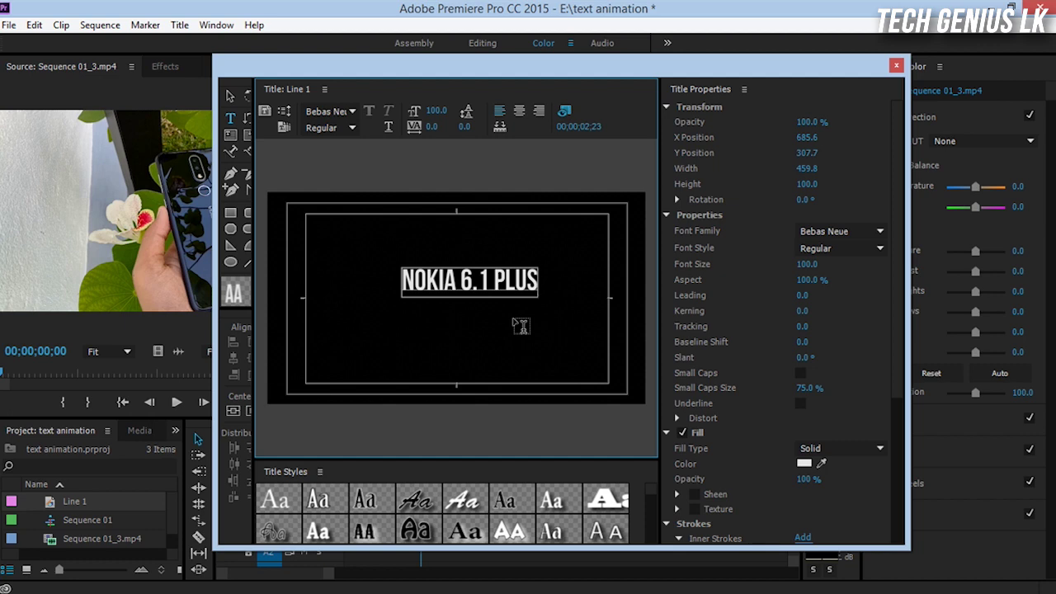
key("Return")
type("UNB")
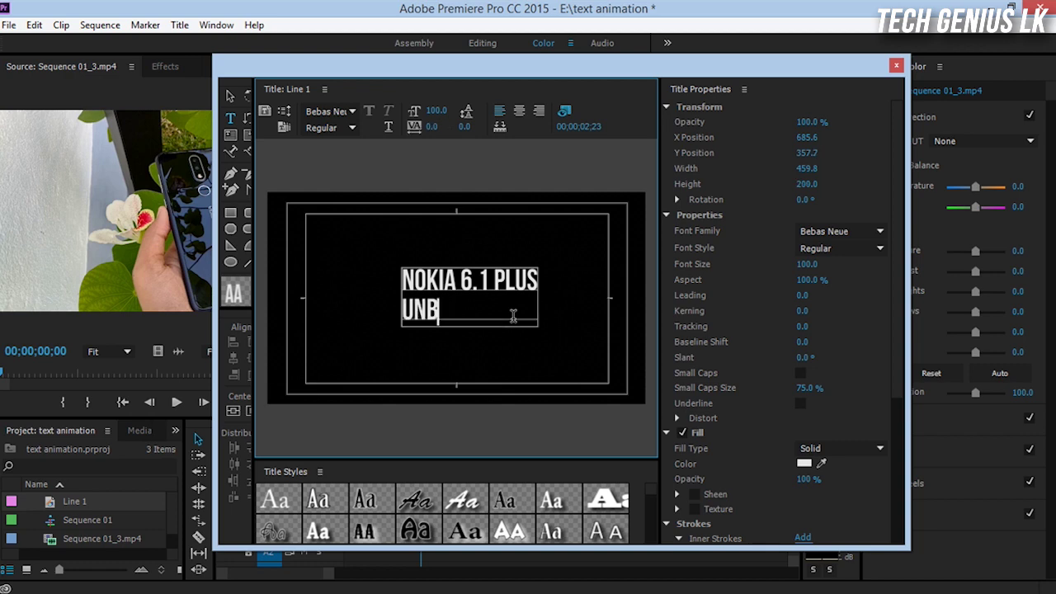
type("OXING &")
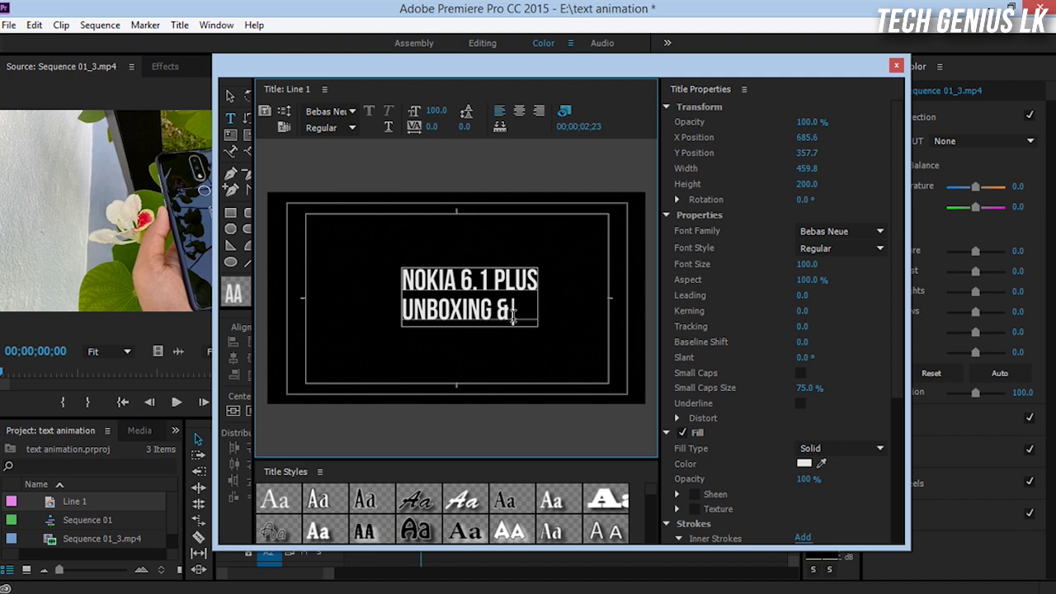
type(" QUICK REVIW")
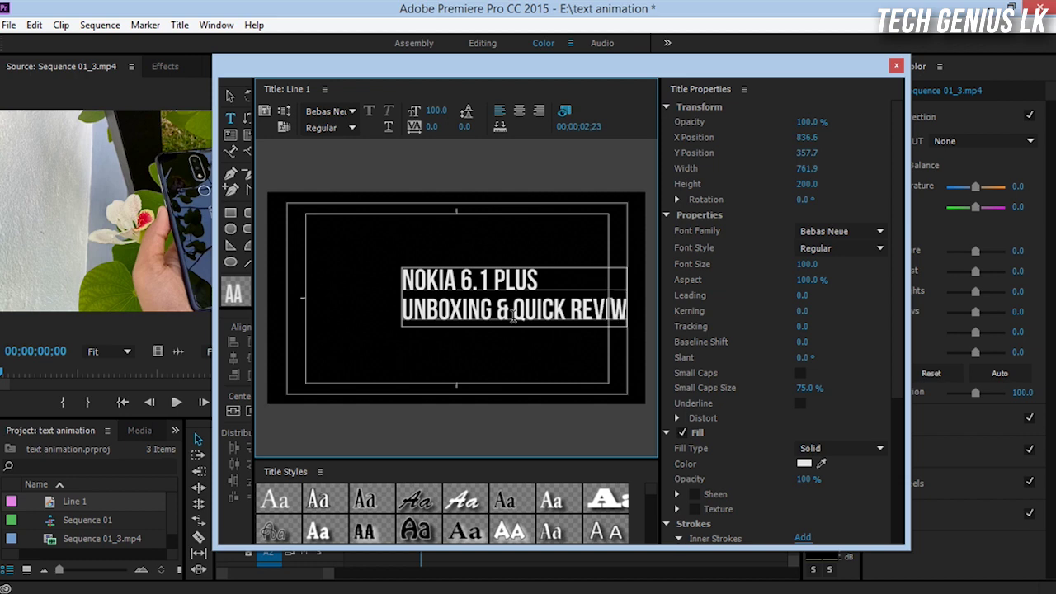
key("BackSpace")
type("EW")
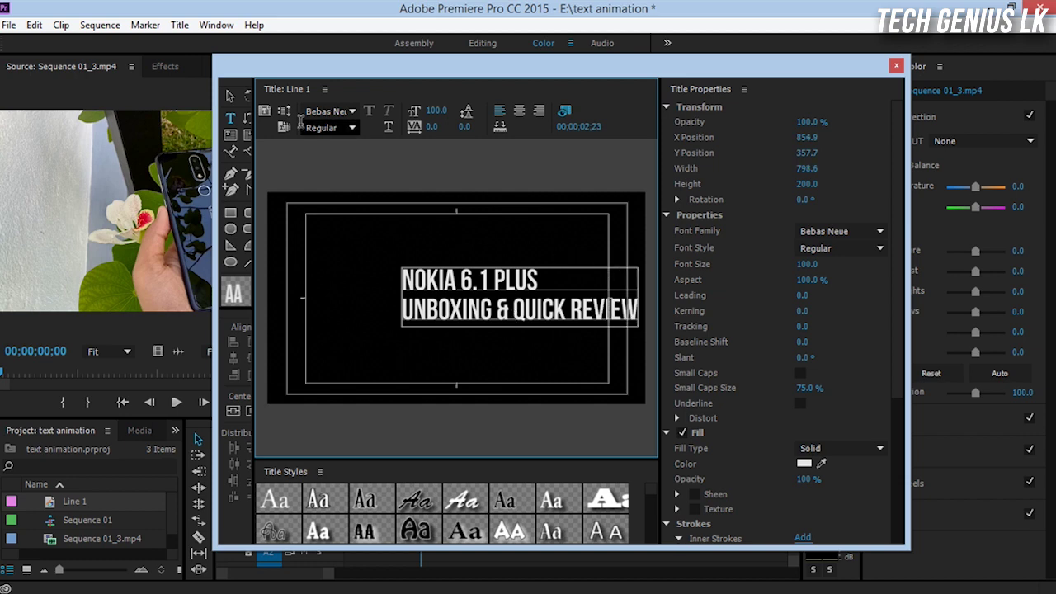
Center-align both text lines and move the text block to about the middle of the title frame.
left_click(230, 96)
double_click(435, 268)
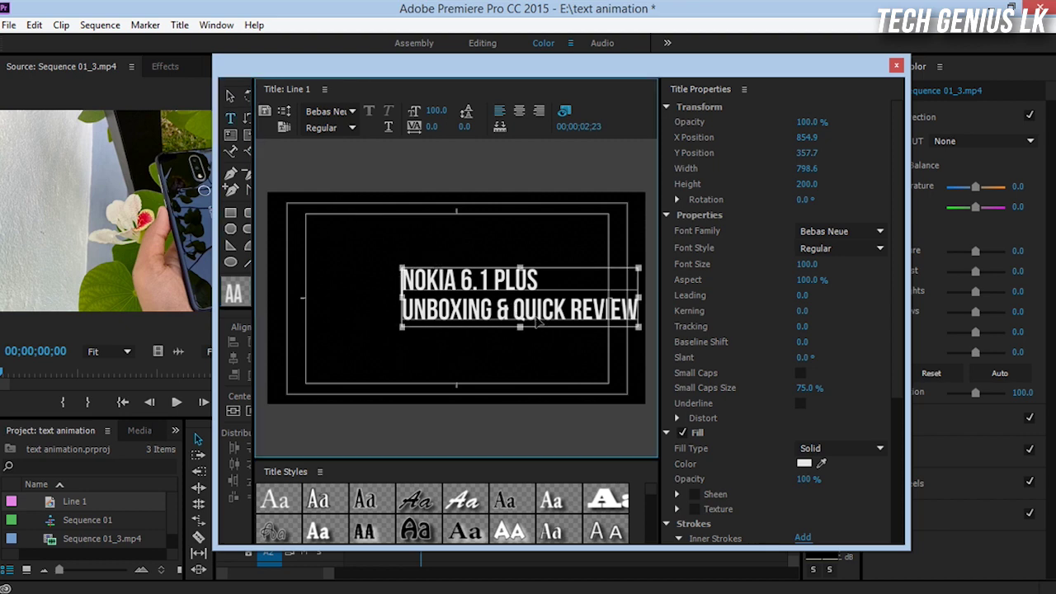
key("ctrl+a")
left_click(519, 111)
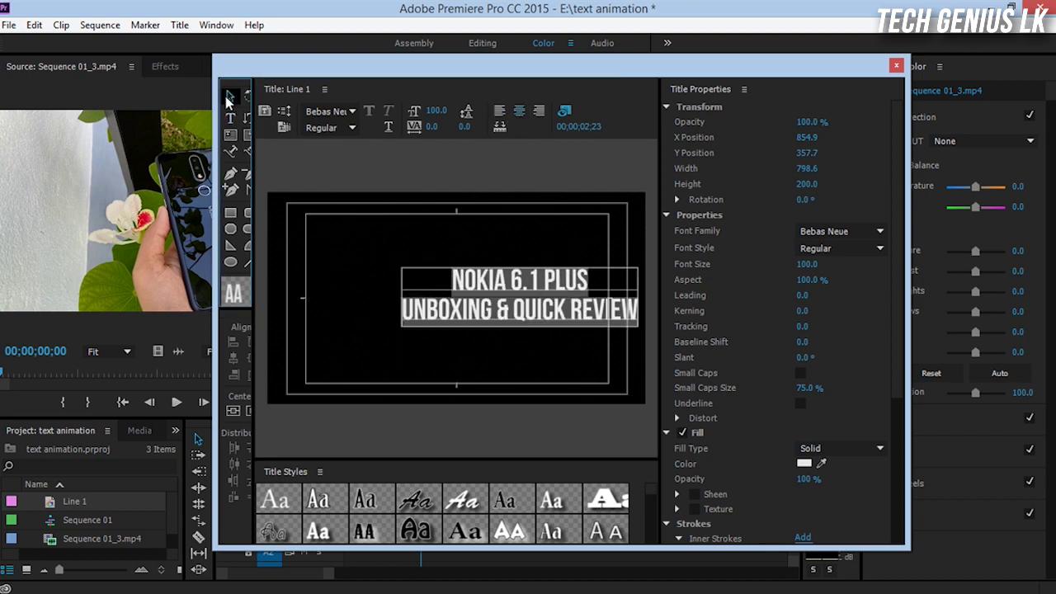
left_click(229, 96)
left_click_drag(428, 275, 362, 277)
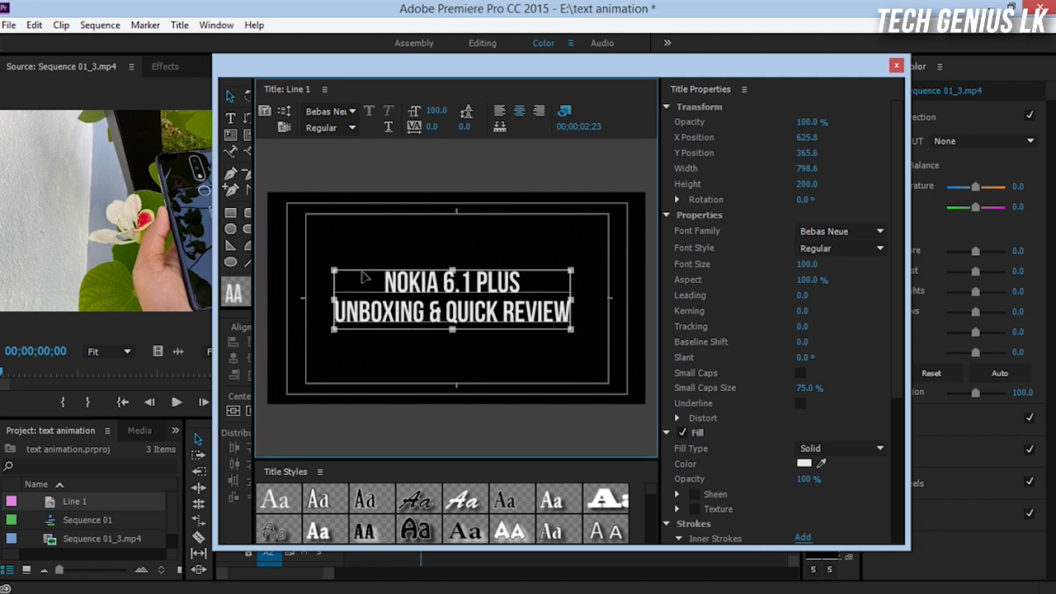
left_click(464, 238)
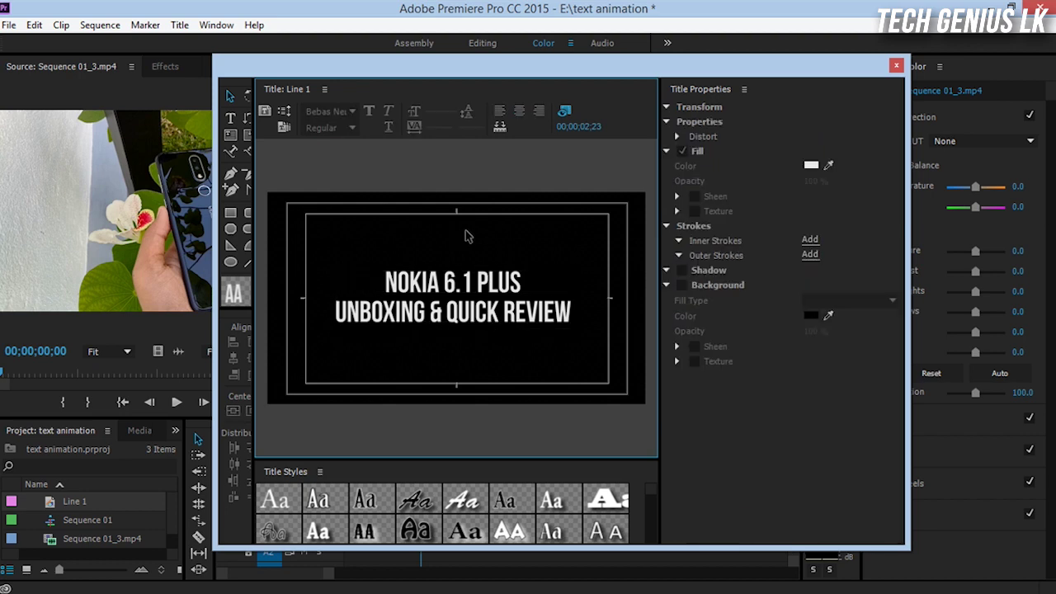
Enable the shadow on the title text and close the title editor.
left_click(490, 297)
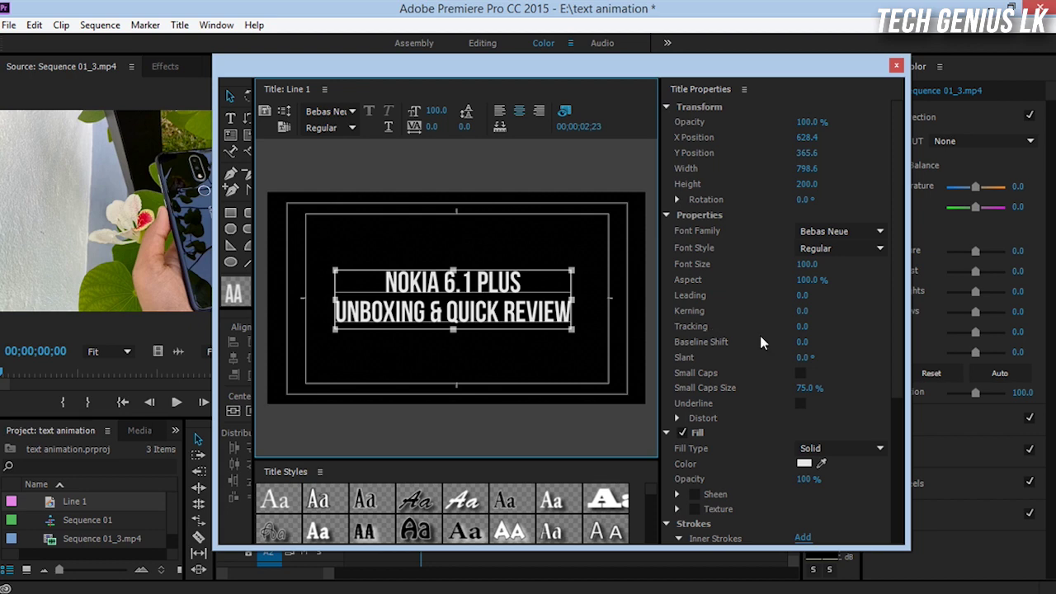
scroll(760, 336, "down", 1)
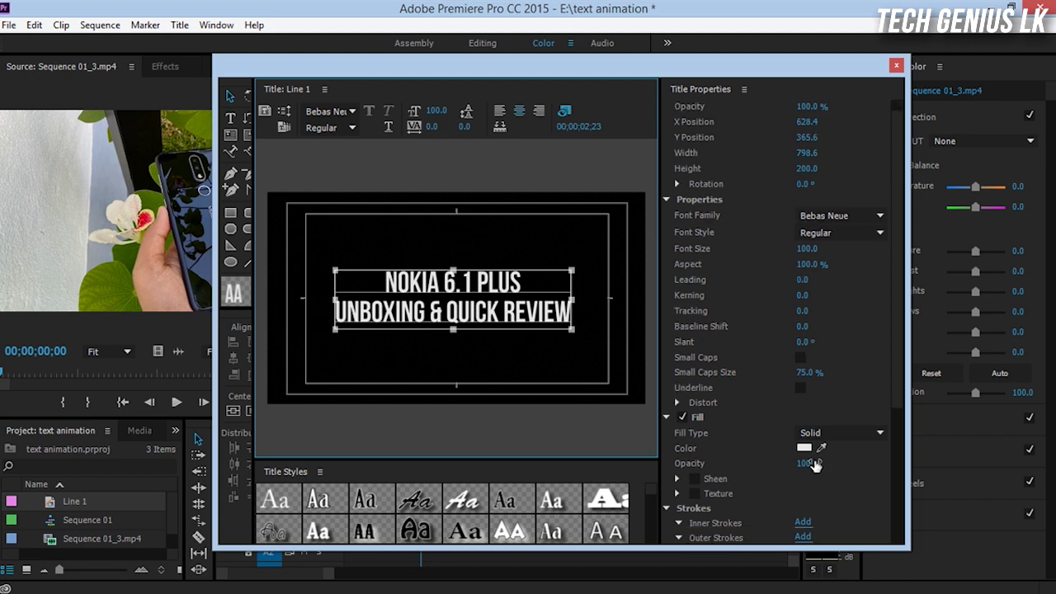
left_click_drag(898, 368, 897, 429)
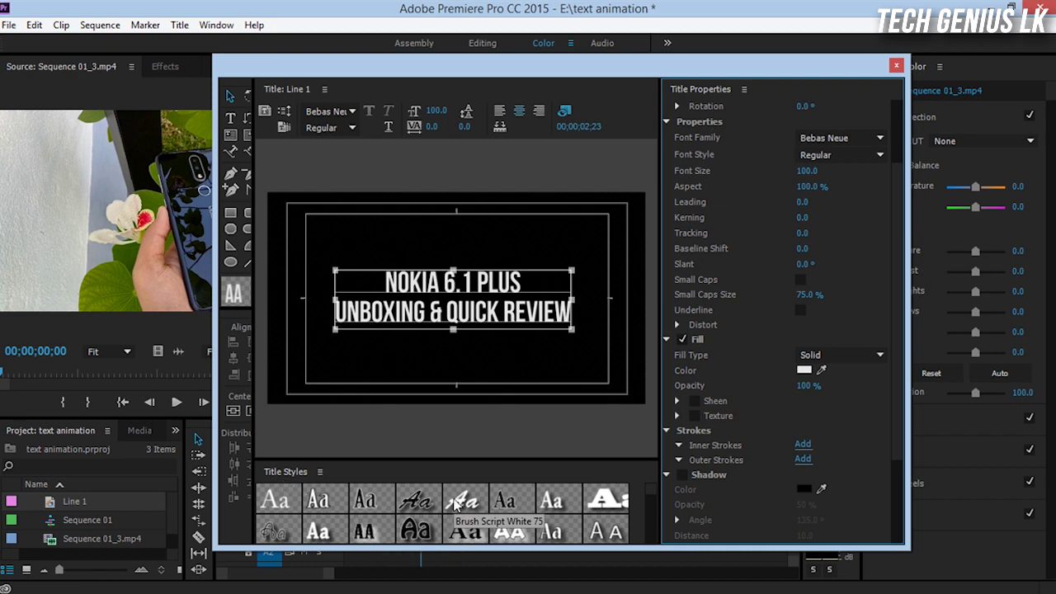
left_click(681, 475)
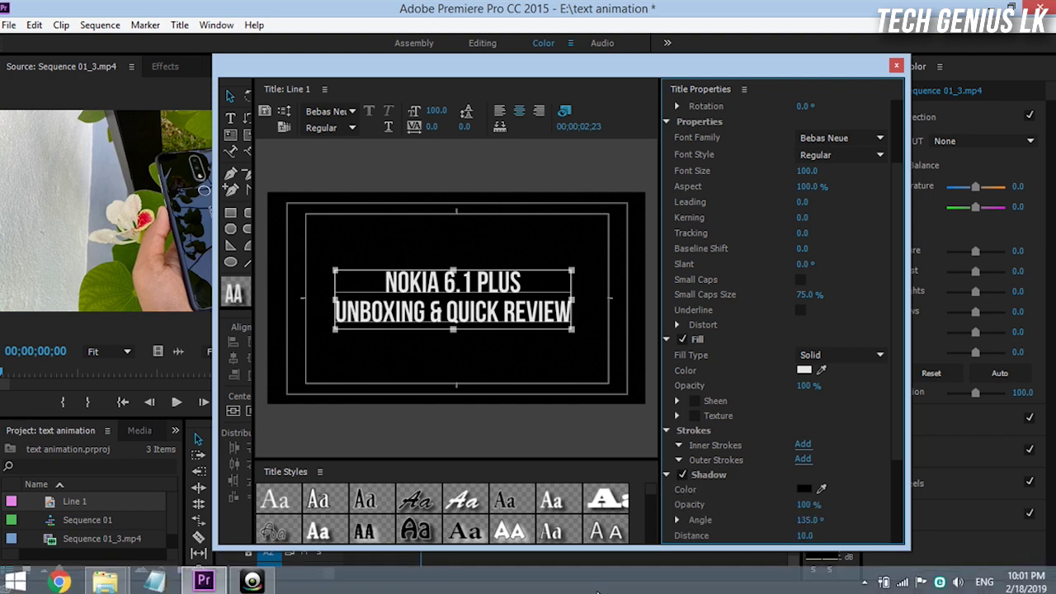
left_click(594, 427)
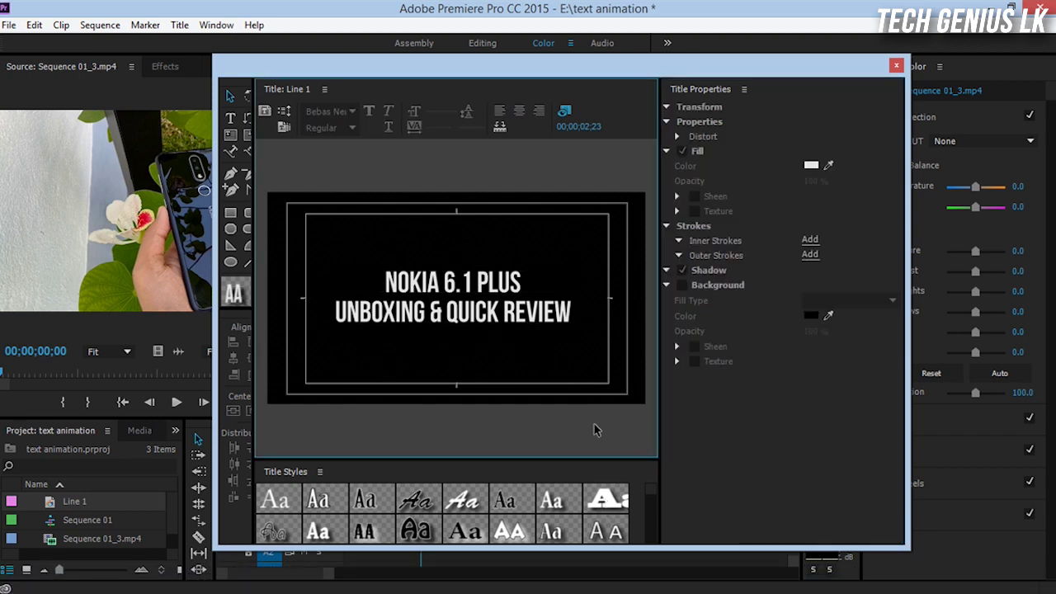
left_click(895, 66)
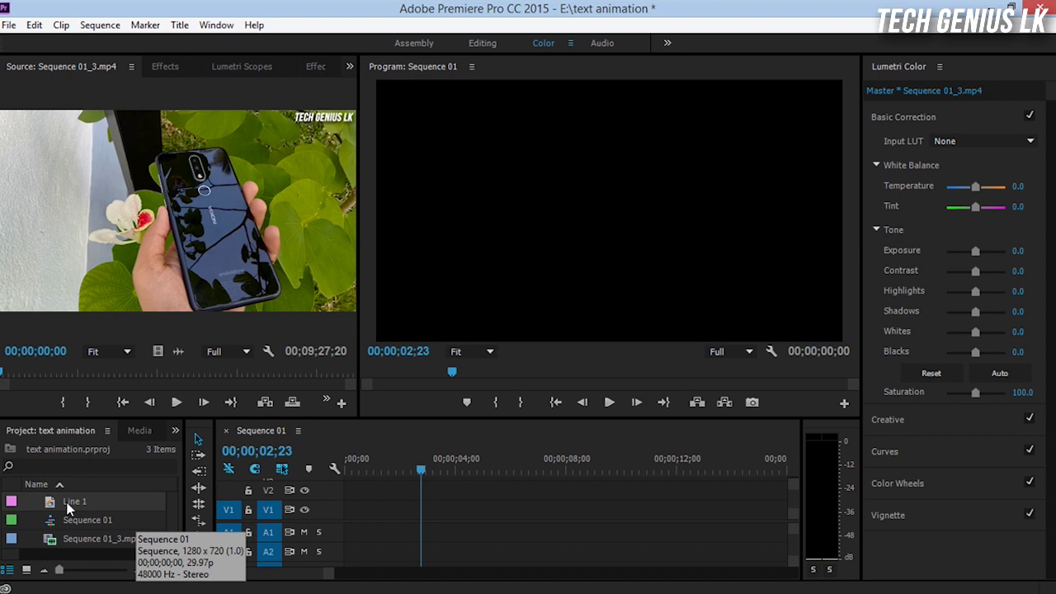
Place the Line 1 title at the start of video track V1 and extend it to about 00;00;14;15.
left_click_drag(69, 507, 346, 523)
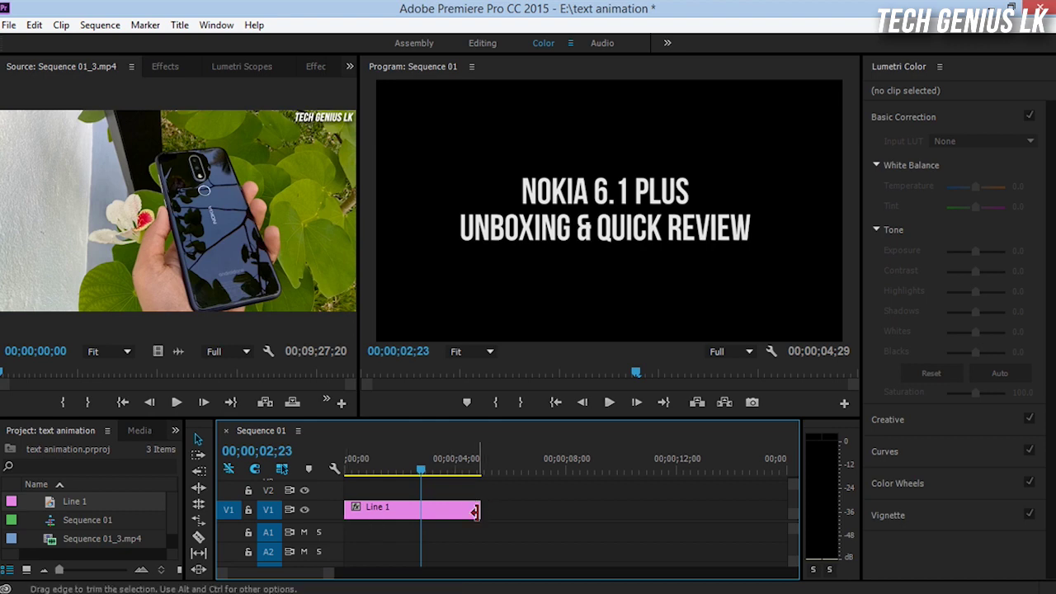
left_click_drag(475, 511, 473, 511)
left_click_drag(474, 511, 742, 511)
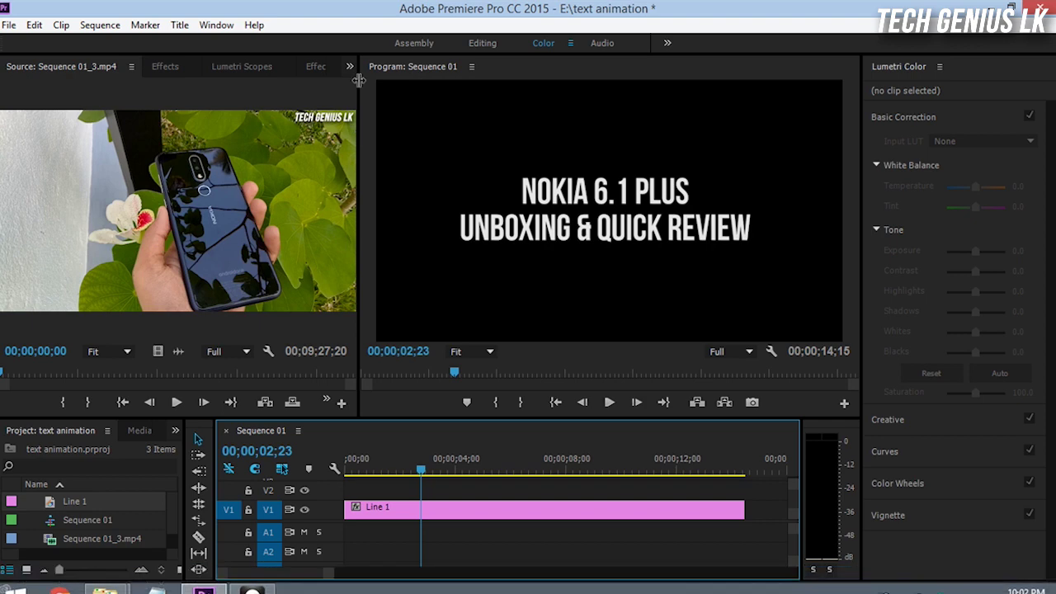
Show the Effect Controls for the Line 1 clip.
left_click(349, 67)
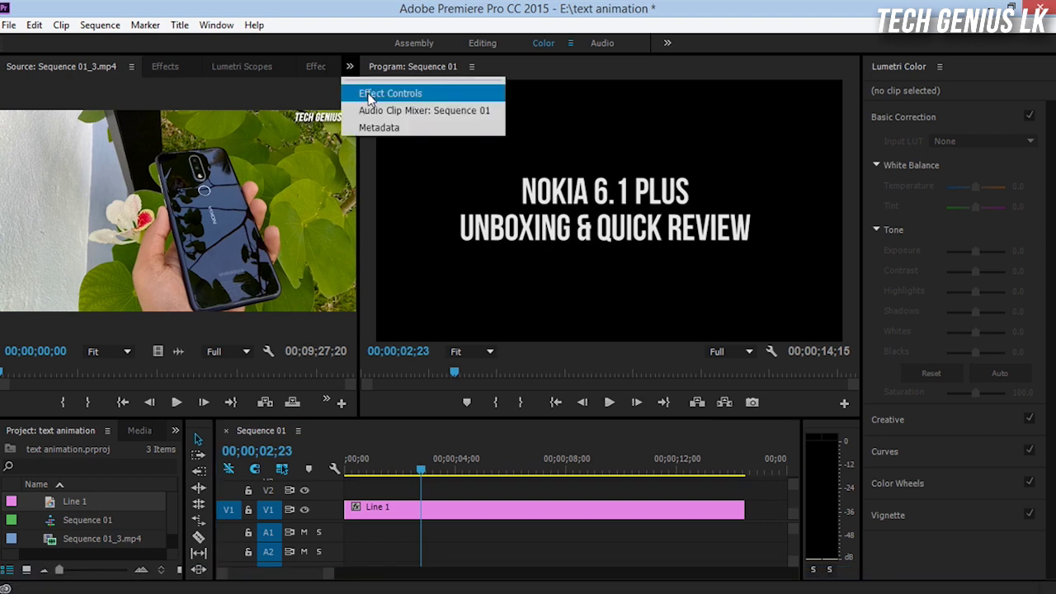
left_click(370, 95)
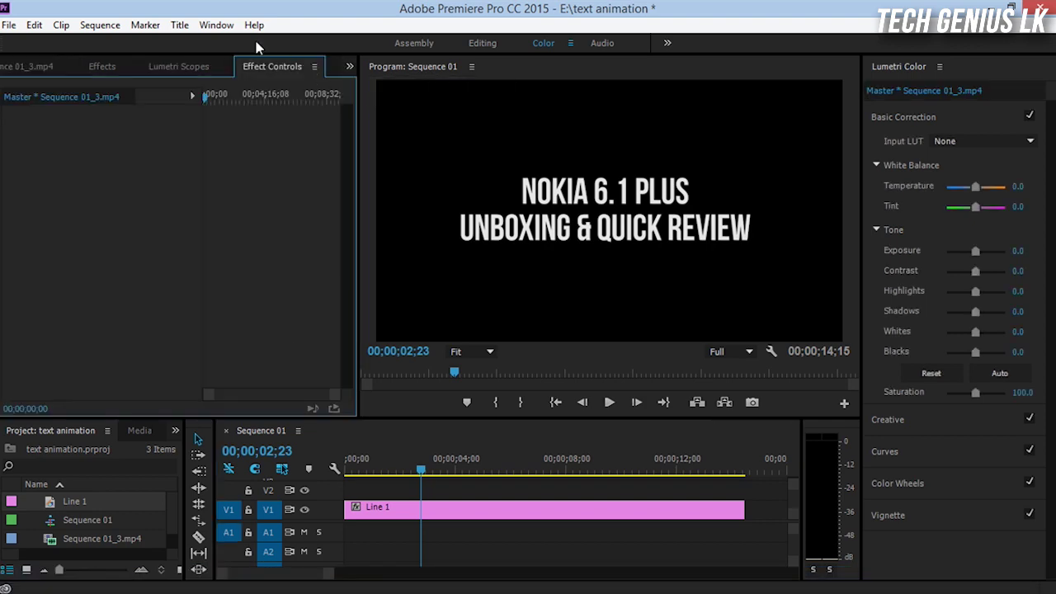
left_click(216, 25)
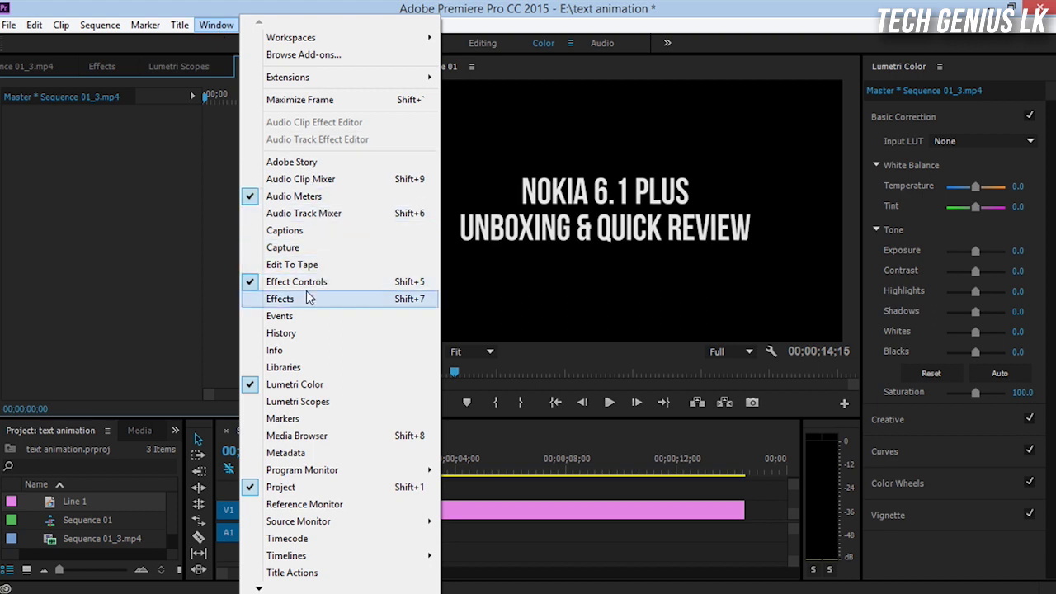
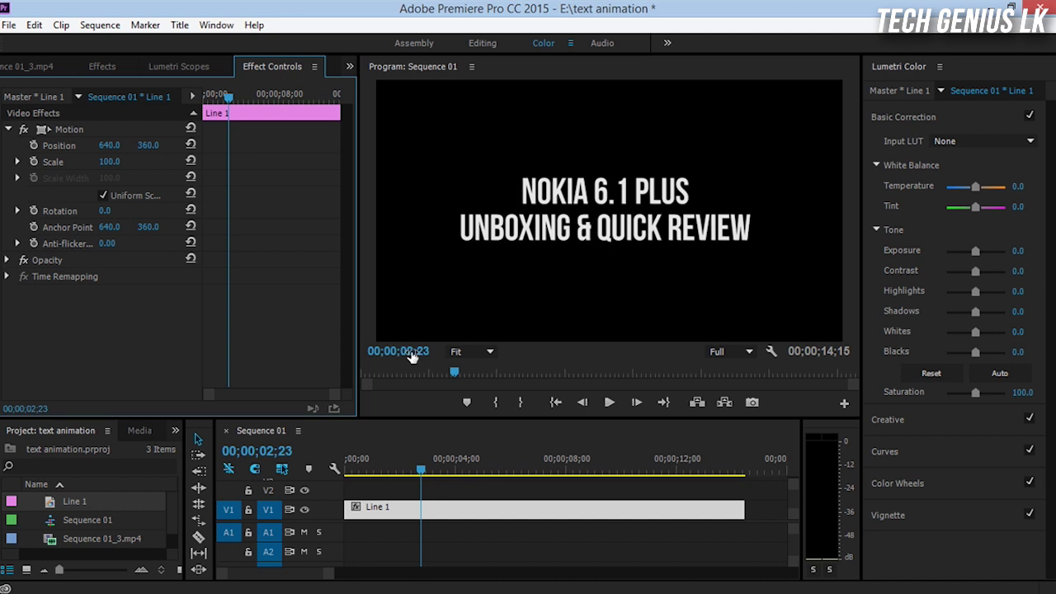
Move the playhead to 00;00;03;00 and add a Position keyframe to the Line 1 clip.
key("Left")
key("Delete")
type("3")
key("Right")
key("Right")
key("BackSpace")
type("00")
key("Return")
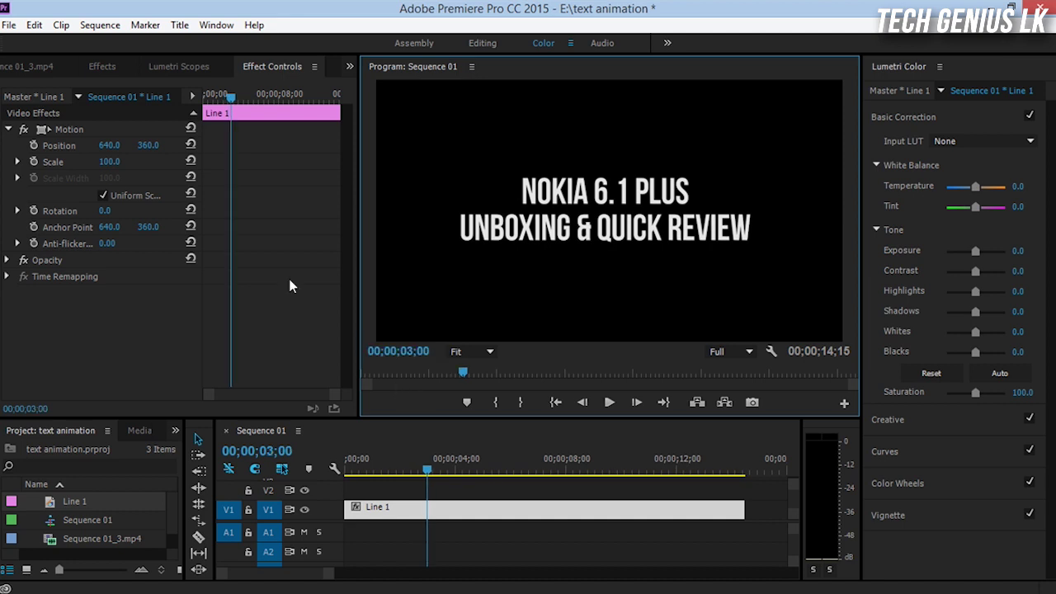
left_click(33, 146)
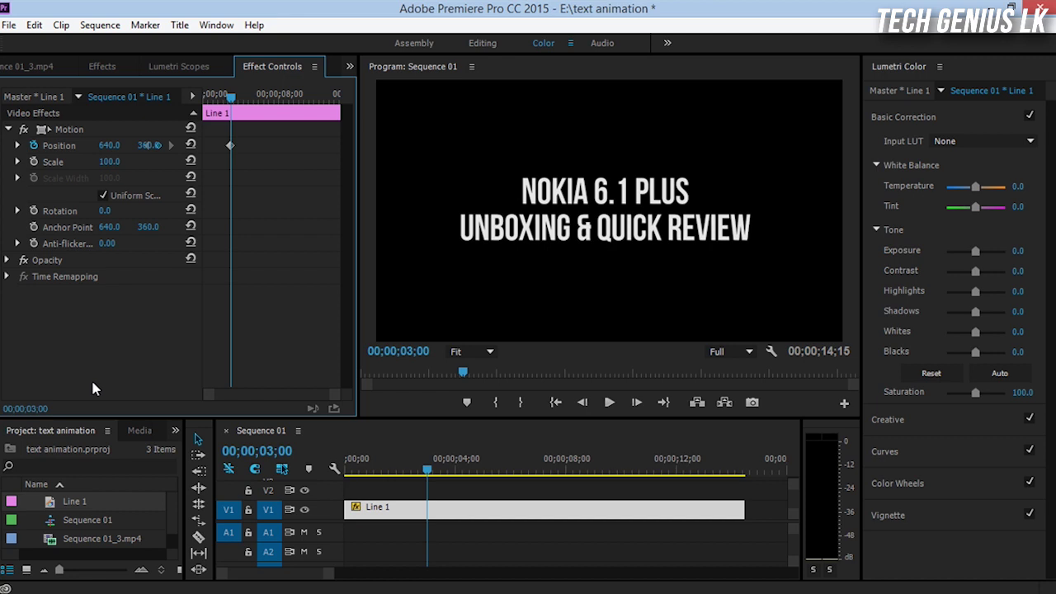
Keyframe the clip's horizontal position at about -406 at the sequence start and play back the slide-in animation.
left_click_drag(428, 469, 313, 474)
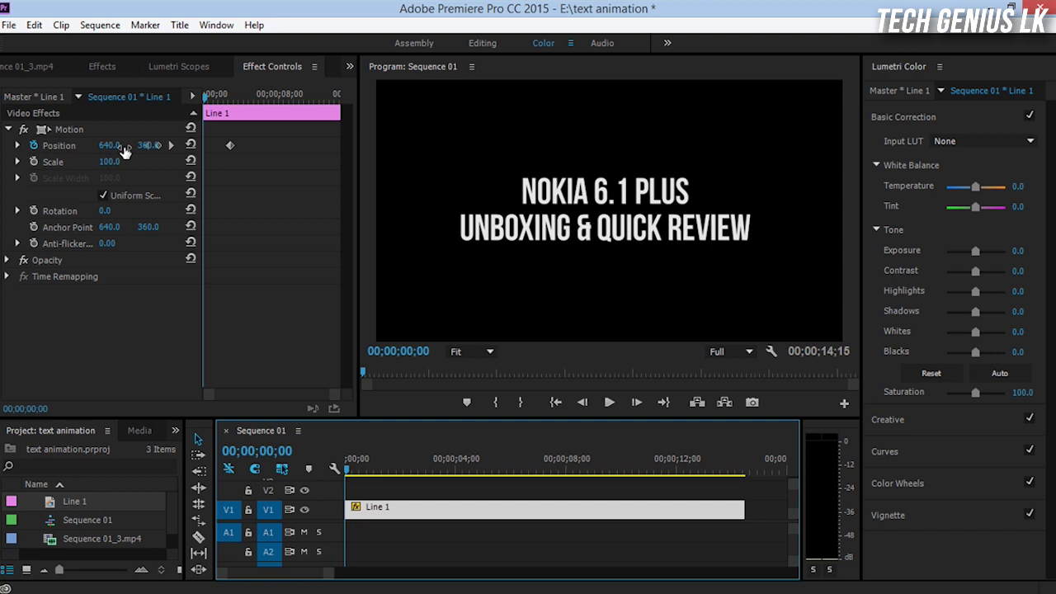
left_click_drag(124, 151, 72, 145)
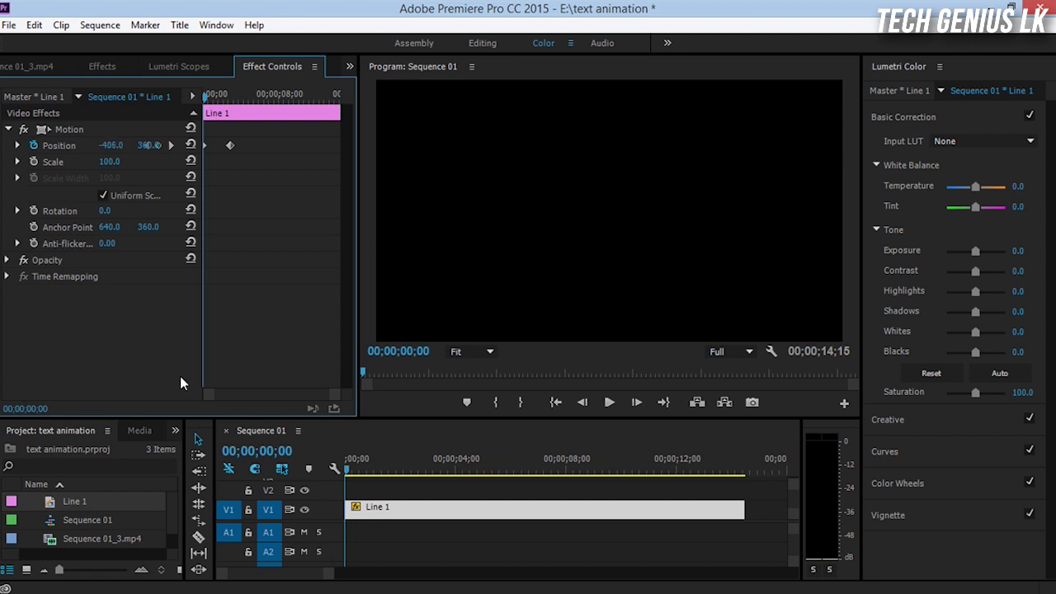
left_click(608, 402)
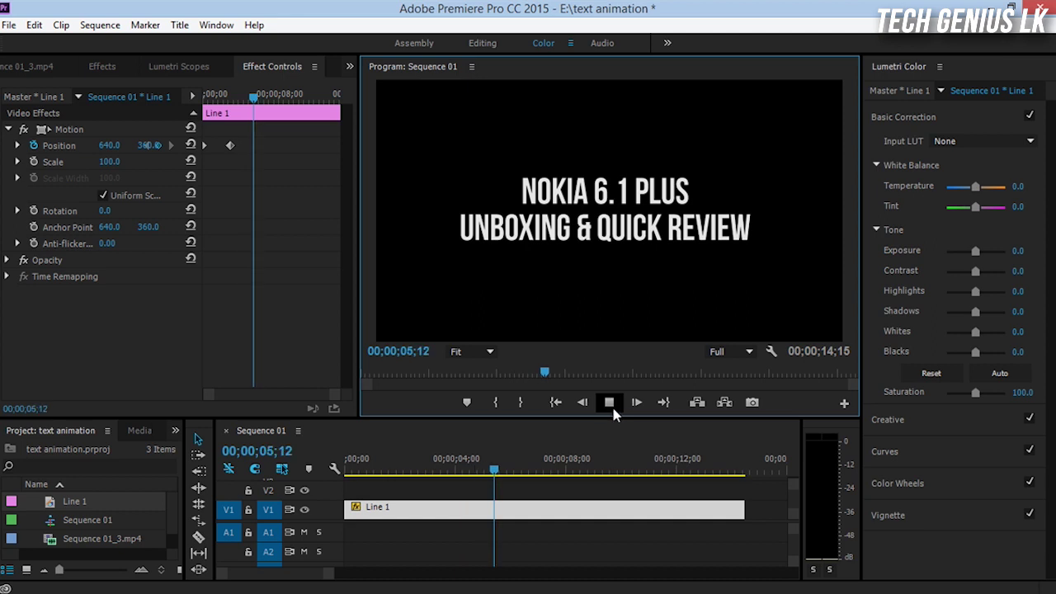
Stop playback, move the playhead to 00;00;06;00 and add a Position keyframe to the Line 1 clip.
left_click(611, 406)
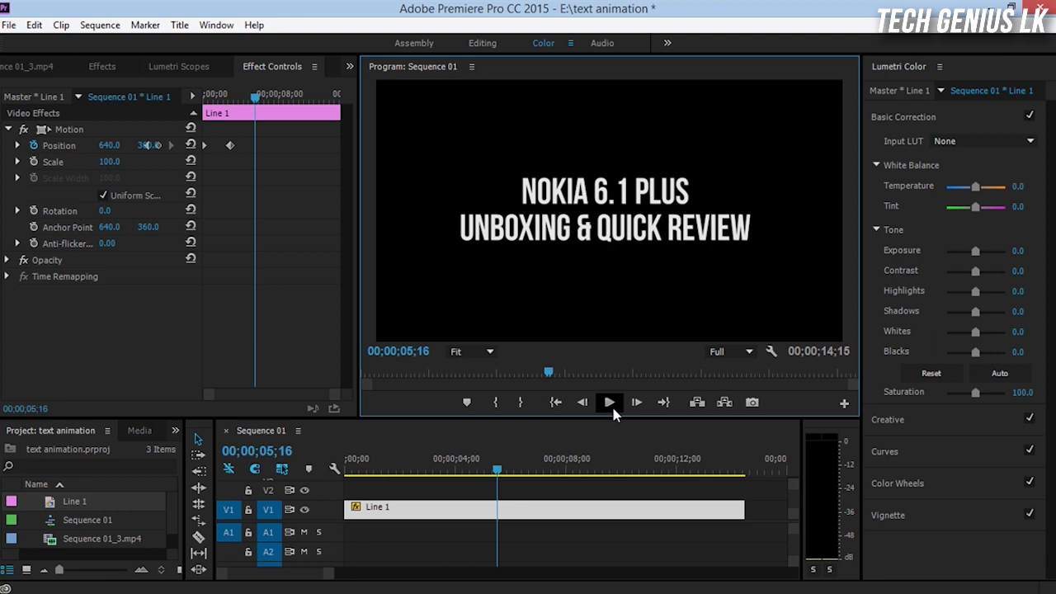
left_click(234, 96)
left_click_drag(234, 97, 229, 97)
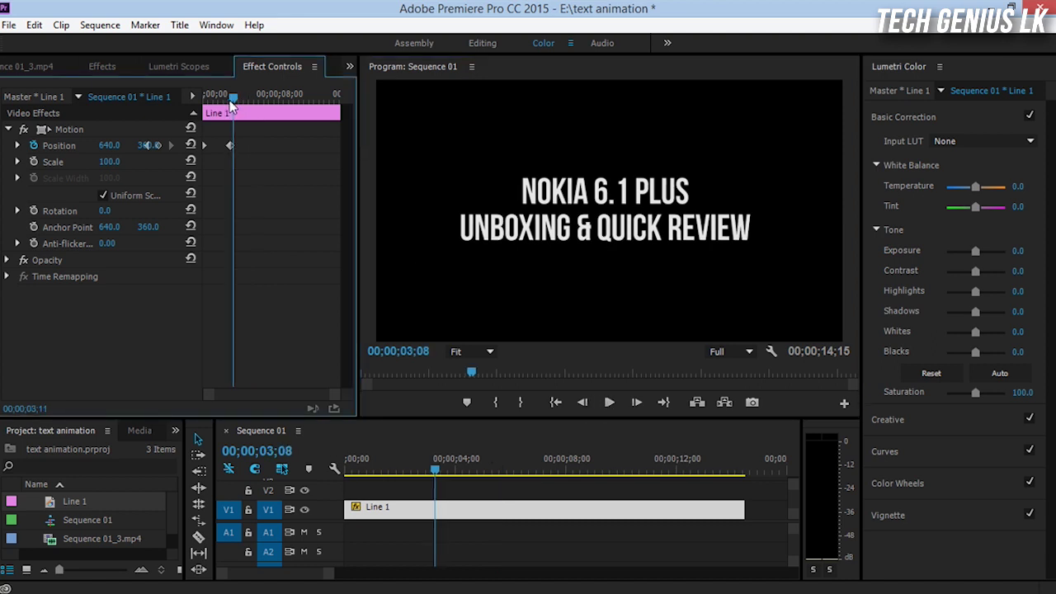
left_click(256, 96)
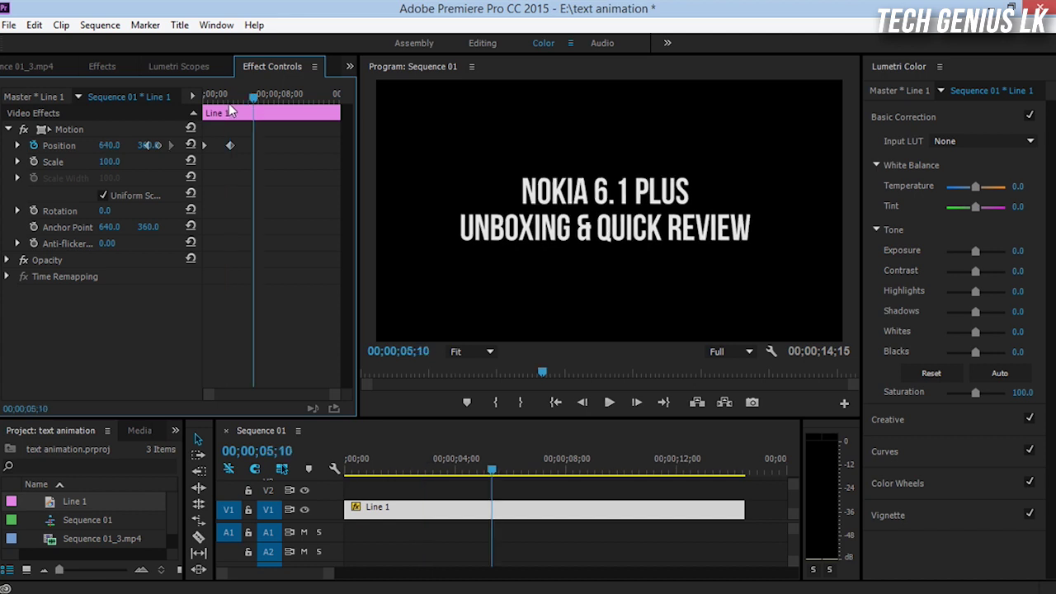
left_click_drag(258, 97, 274, 96)
left_click(415, 358)
left_click(415, 358)
key("BackSpace")
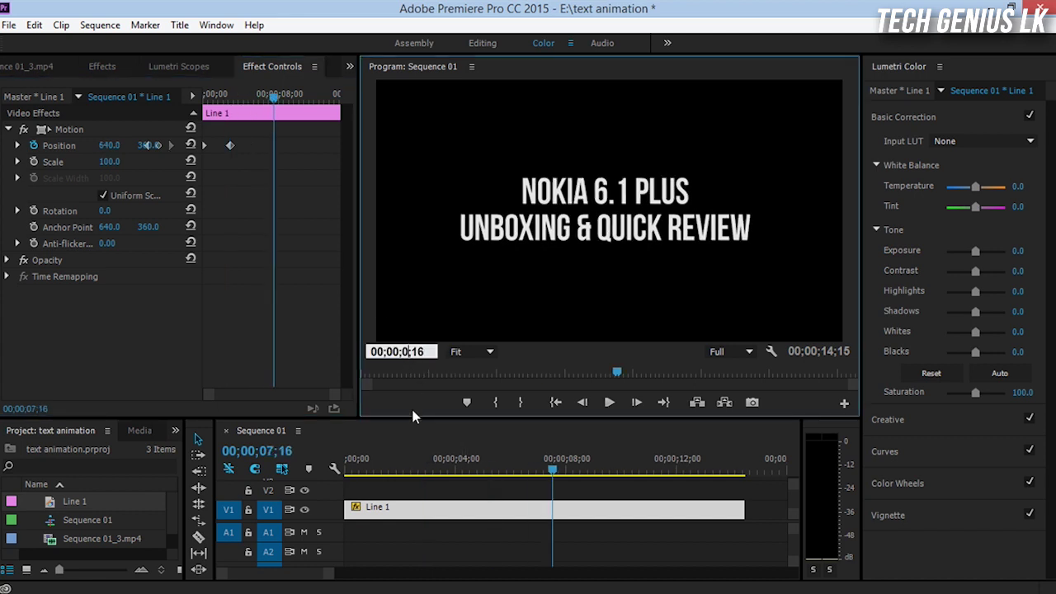
type("6")
key("BackSpace")
key("BackSpace")
type("00")
key("Return")
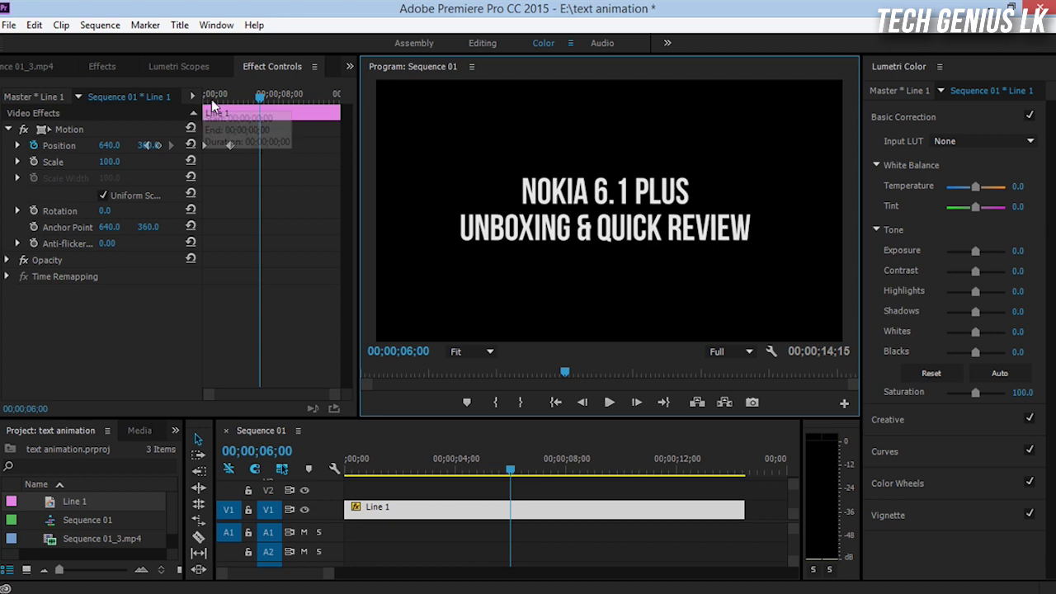
left_click_drag(202, 132, 234, 132)
left_click(189, 145)
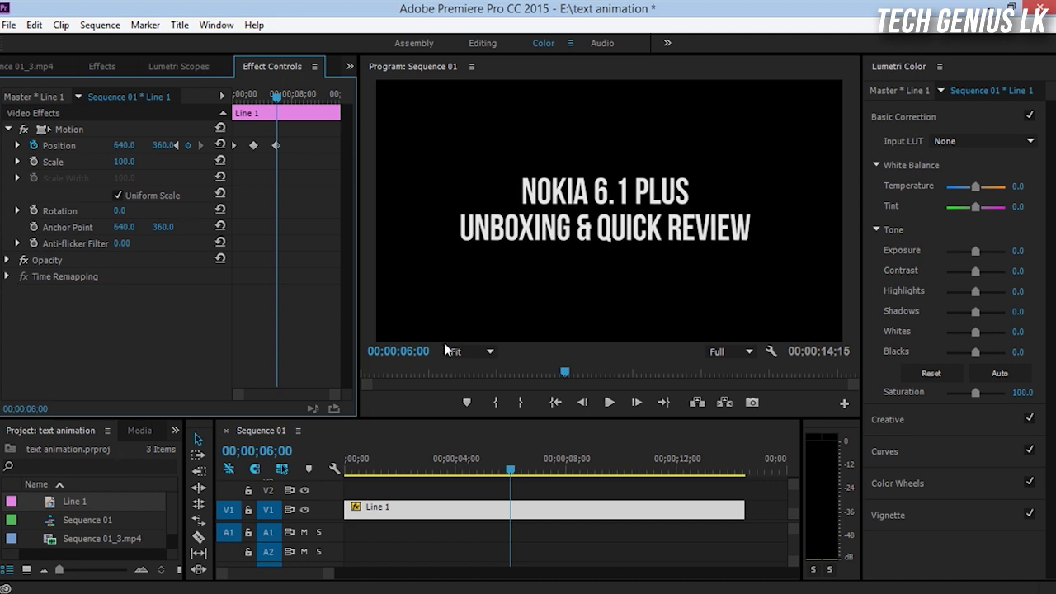
Move the playhead to 00;00;09;00 and add another Position keyframe to the Line 1 clip.
left_click(407, 352)
type("900")
key("Return")
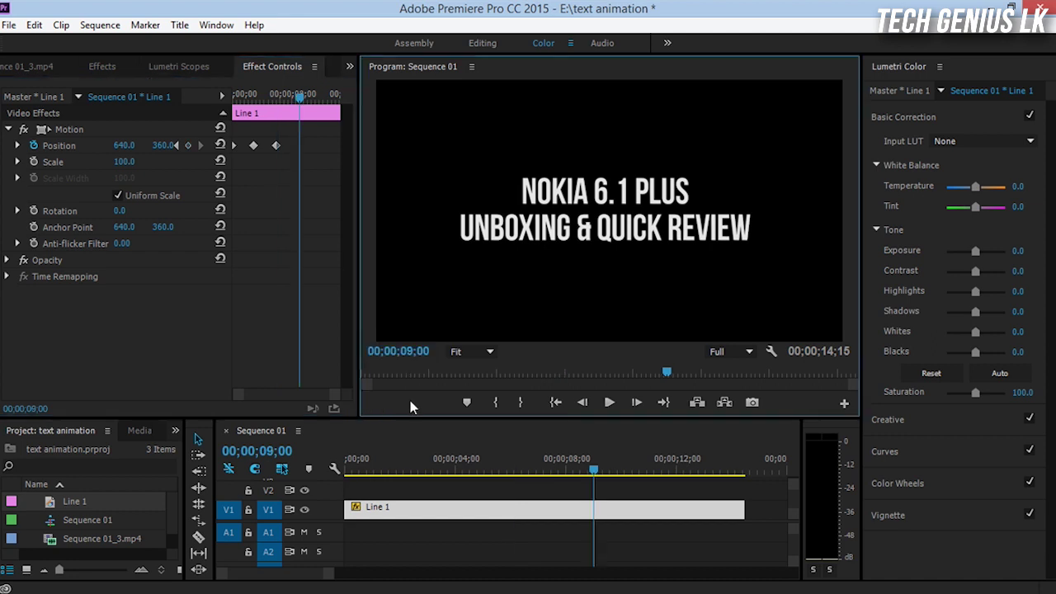
left_click(188, 145)
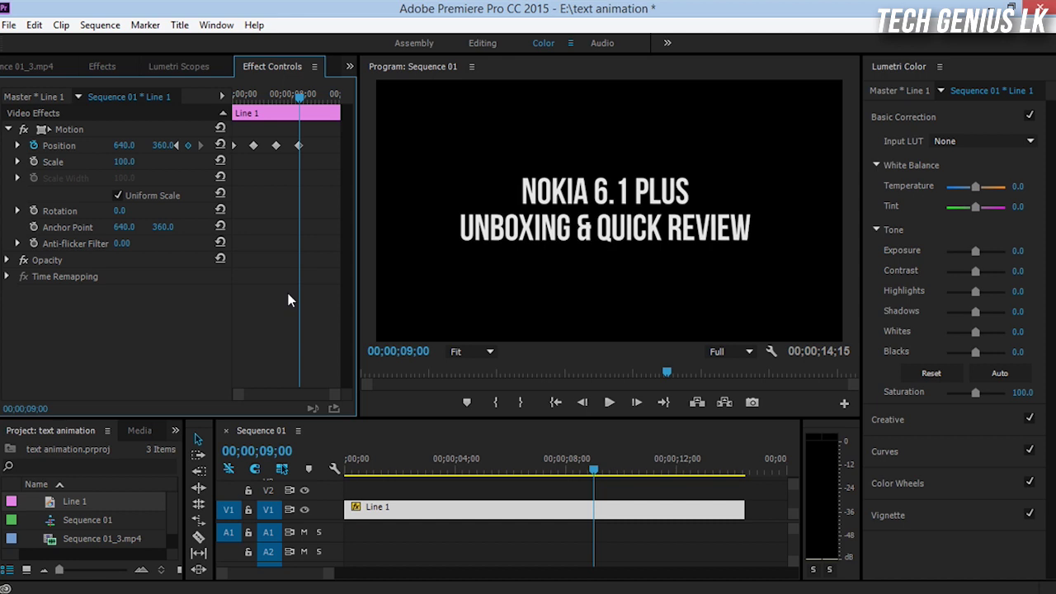
Keyframe the Line 1 clip's horizontal position at about 1727 at 00;00;12;00, so the title slides out of the frame.
left_click(406, 353)
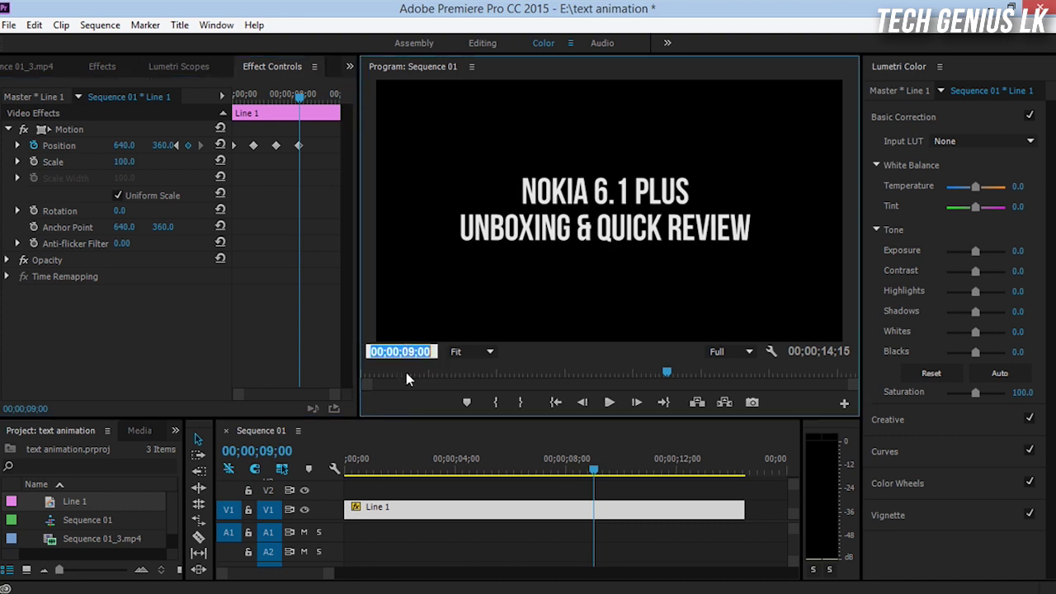
left_click(413, 351)
key("BackSpace")
key("BackSpace")
type("12")
key("Return")
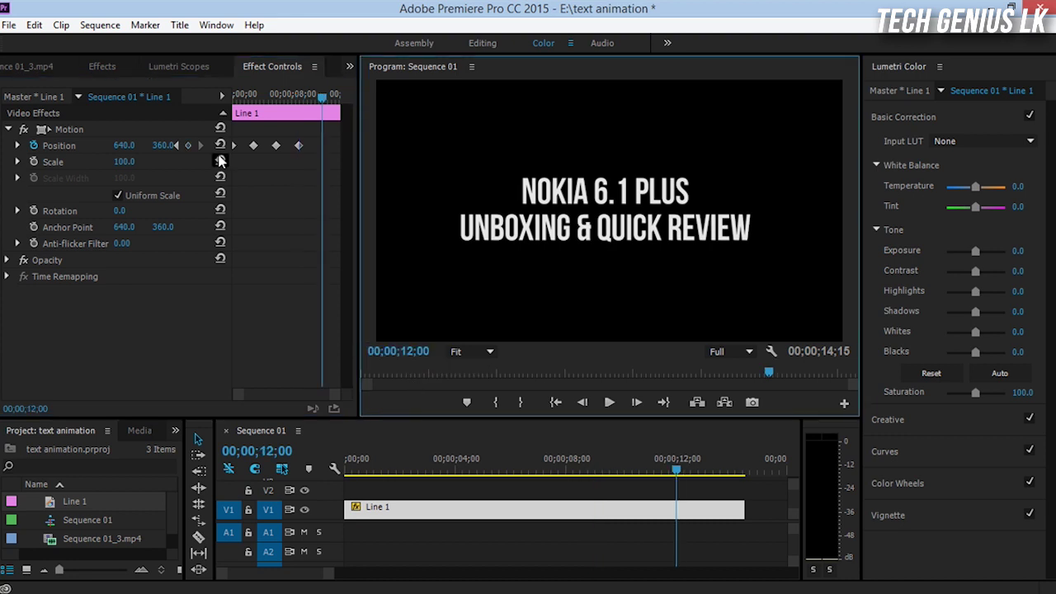
left_click(115, 153)
left_click_drag(122, 145, 227, 145)
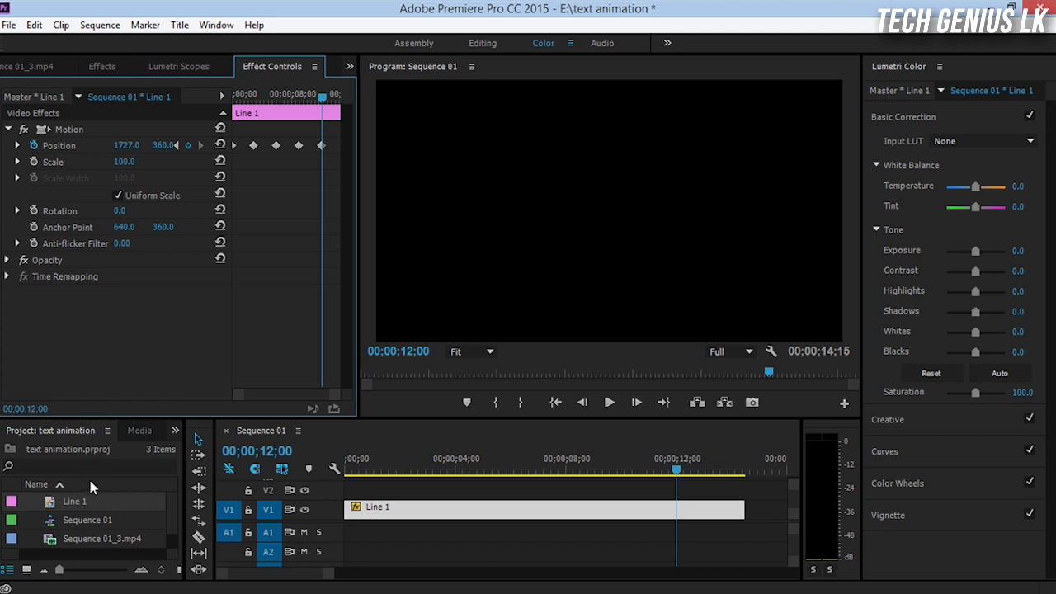
Return the playhead to the sequence start and play back the slide-in and slide-out animation.
left_click_drag(442, 457, 316, 467)
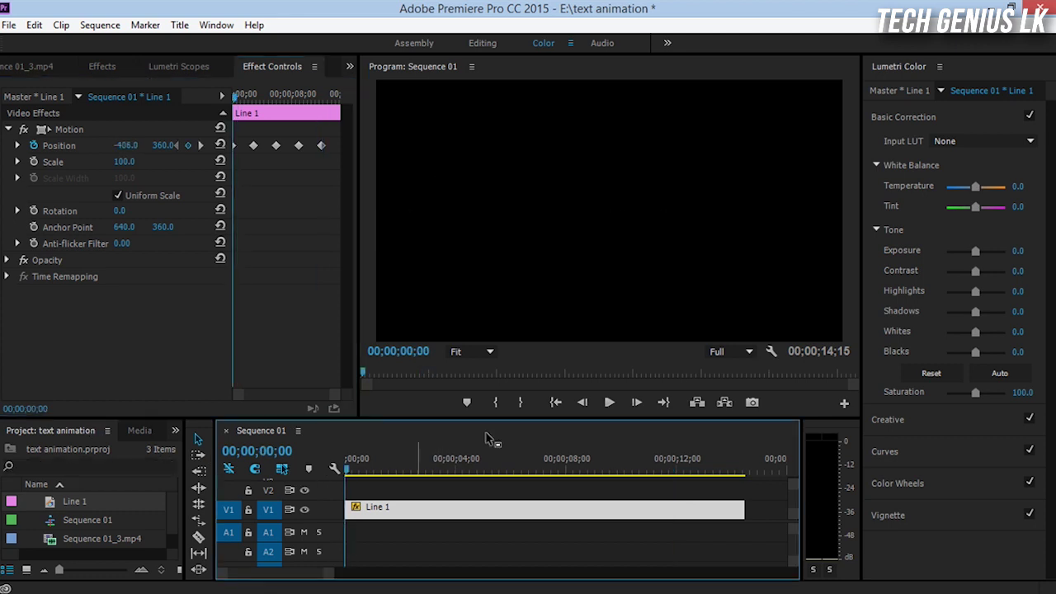
left_click(610, 403)
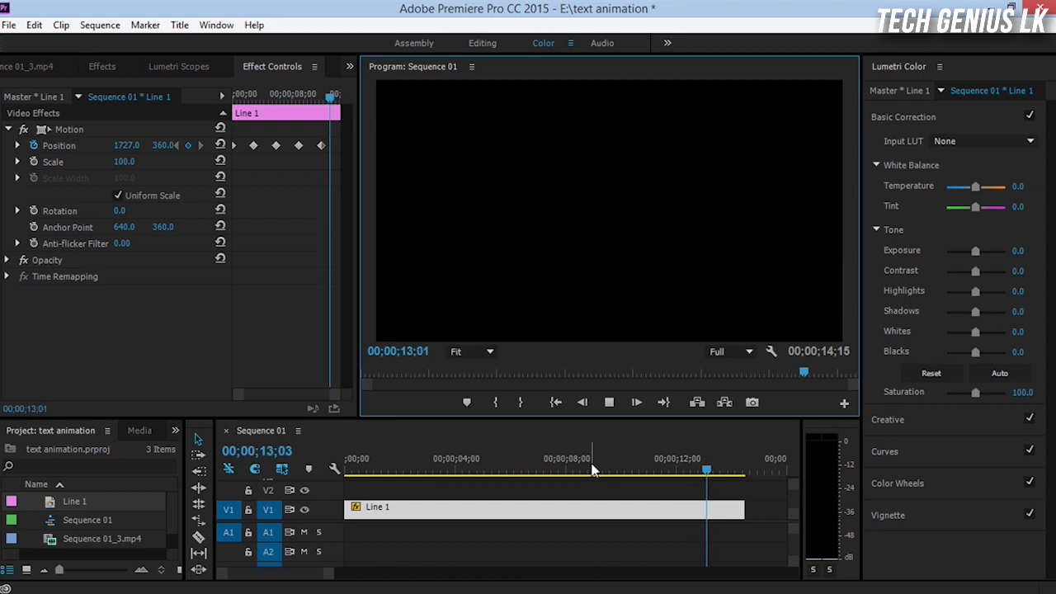
left_click(601, 411)
left_click(602, 412)
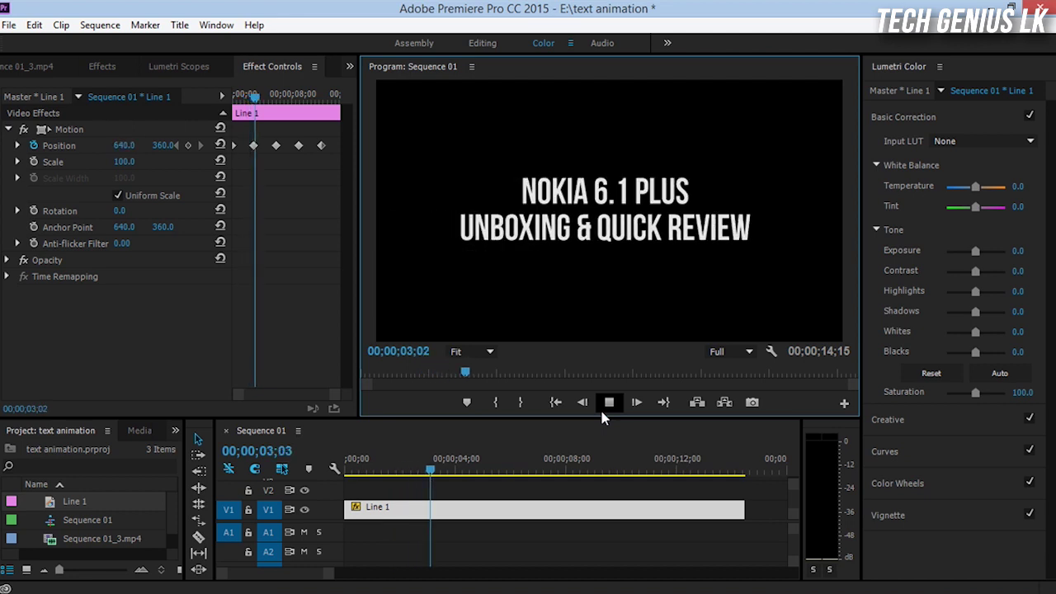
left_click(599, 408)
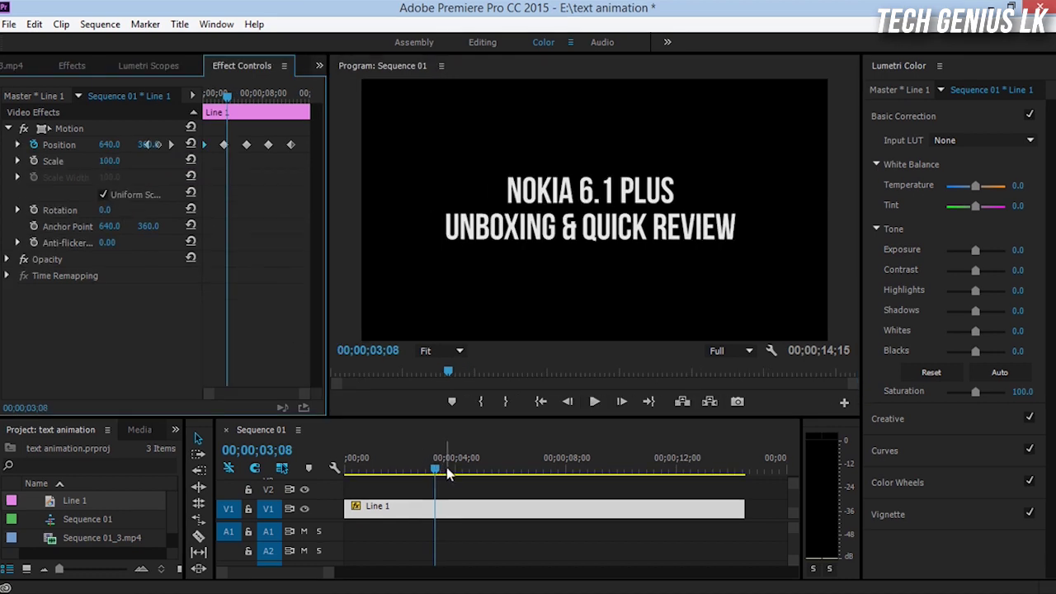
Expand the Position property's velocity graph and undo the accidental shift of the fourth keyframe.
left_click(9, 130)
left_click(9, 131)
left_click(19, 145)
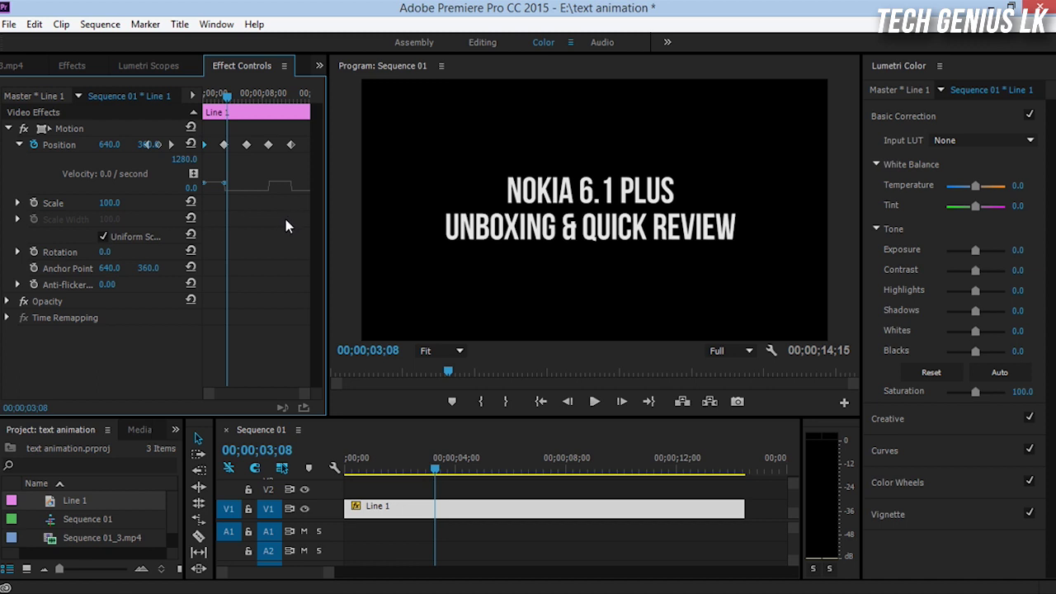
left_click_drag(268, 145, 263, 144)
key("ctrl+z")
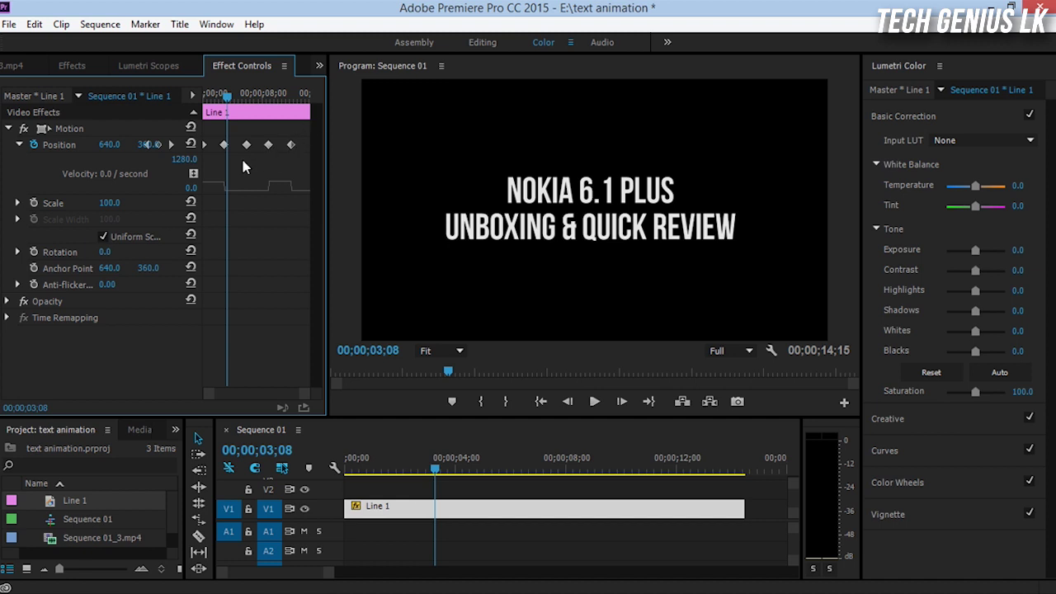
Set the temporal interpolation of all five Position keyframes to Continuous Bezier.
left_click_drag(205, 137, 315, 165)
right_click(245, 146)
mouse_move(310, 284)
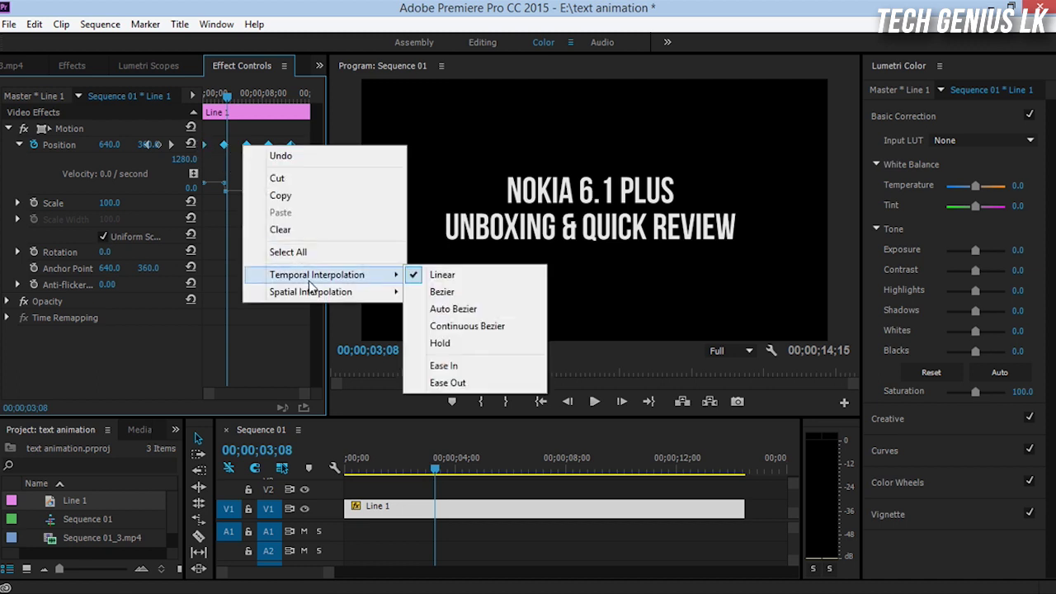
left_click(485, 326)
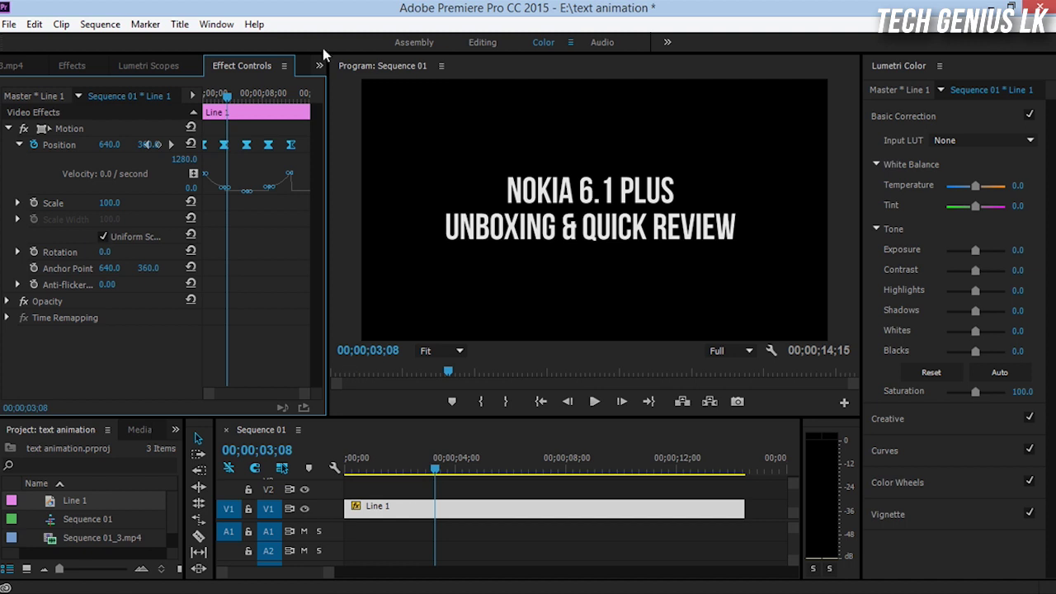
Widen the keyframe area and reshape the slide-in's velocity curve to peak early and ease to zero at the second keyframe.
left_click_drag(329, 171, 400, 171)
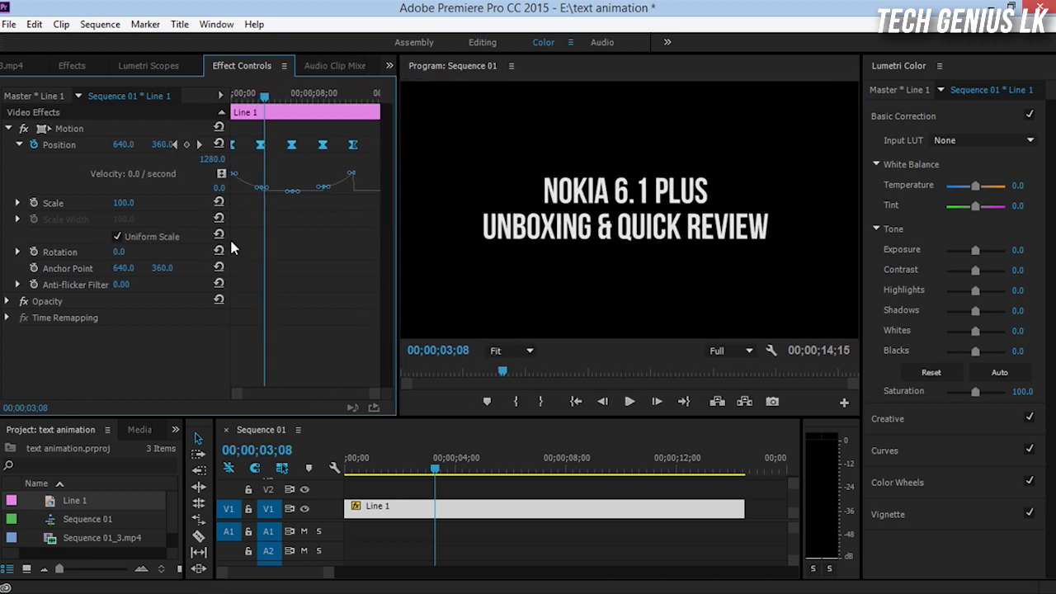
left_click_drag(230, 236, 202, 240)
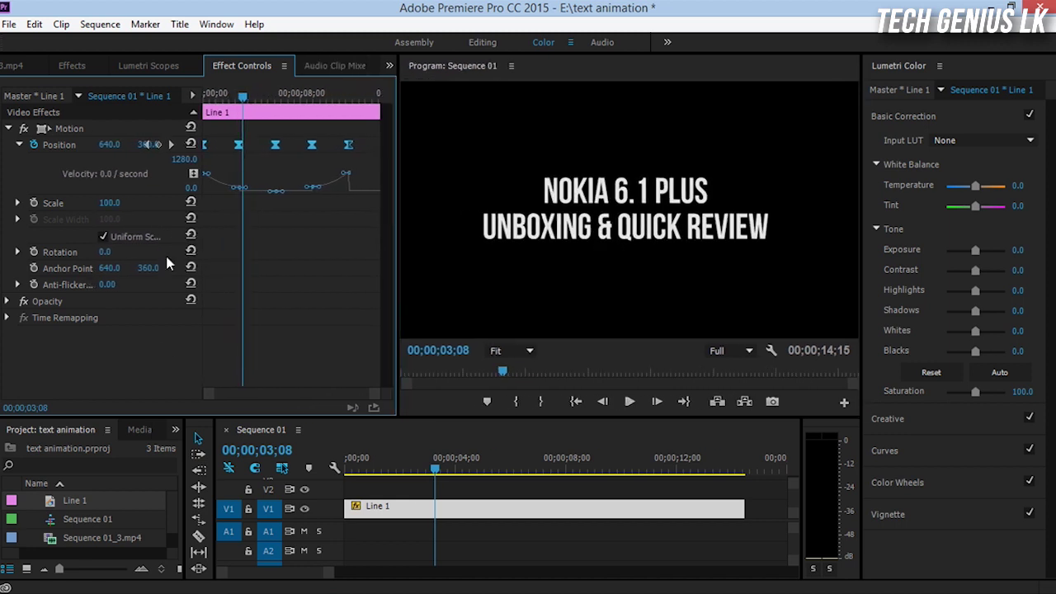
left_click(238, 144)
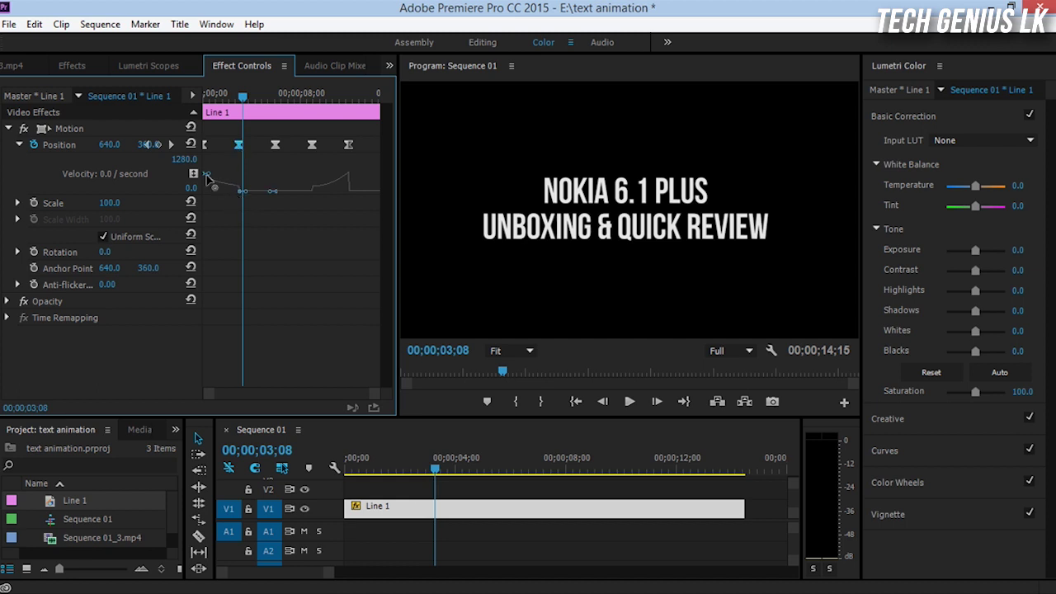
left_click(211, 177)
left_click_drag(213, 180, 219, 192)
left_click(242, 195)
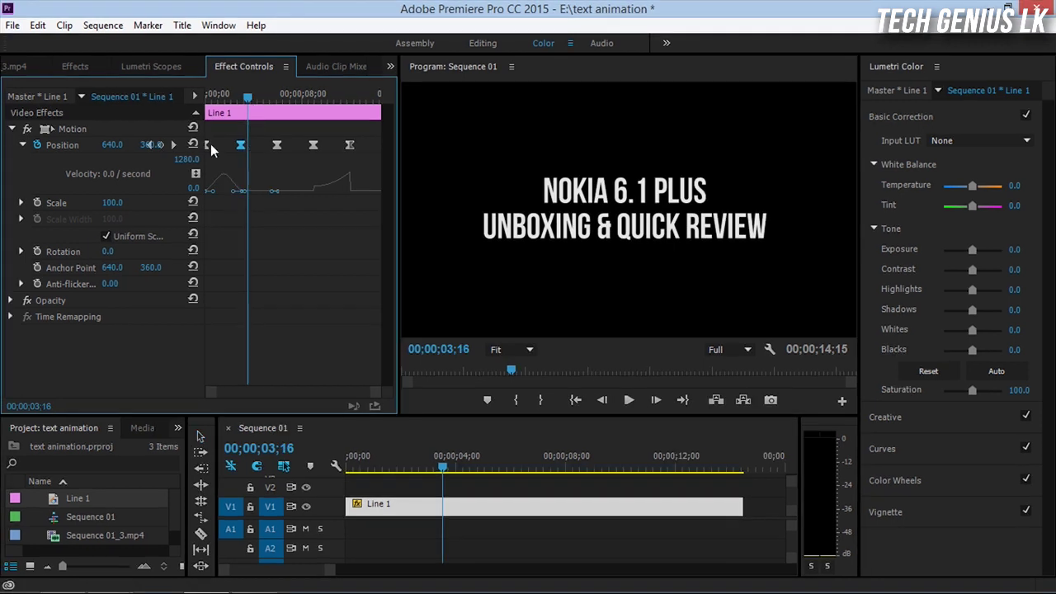
left_click(207, 146, "shift")
mouse_move(241, 192)
left_mouse_down()
mouse_move(207, 199)
mouse_move(234, 191)
mouse_move(225, 194)
left_mouse_up()
Reshape the slide-out's velocity curve between the last two keyframes to peak early and ease to zero.
left_click(277, 190)
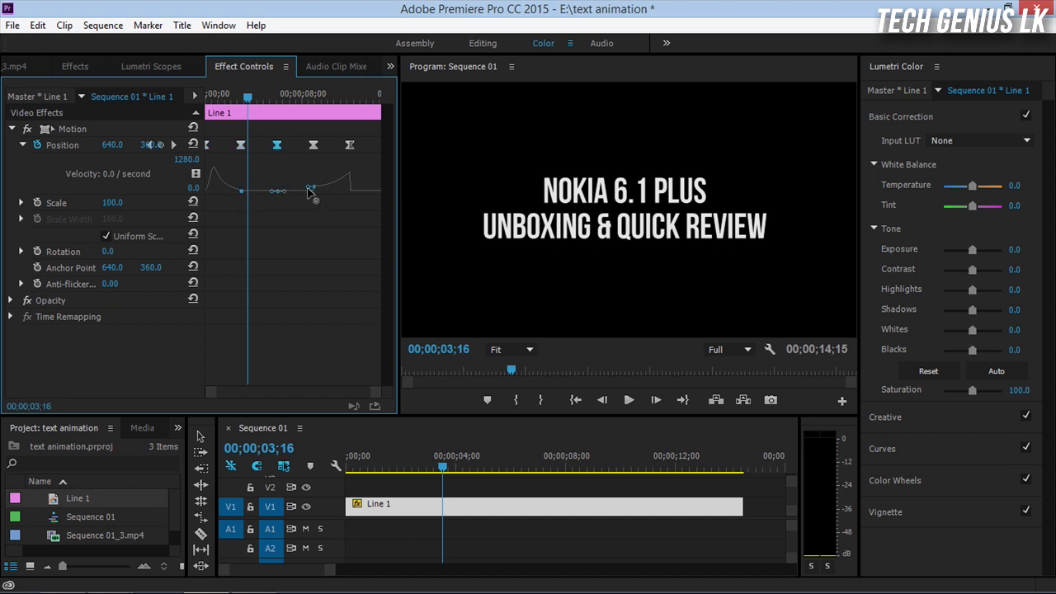
left_click(345, 172)
left_click_drag(337, 169, 333, 193)
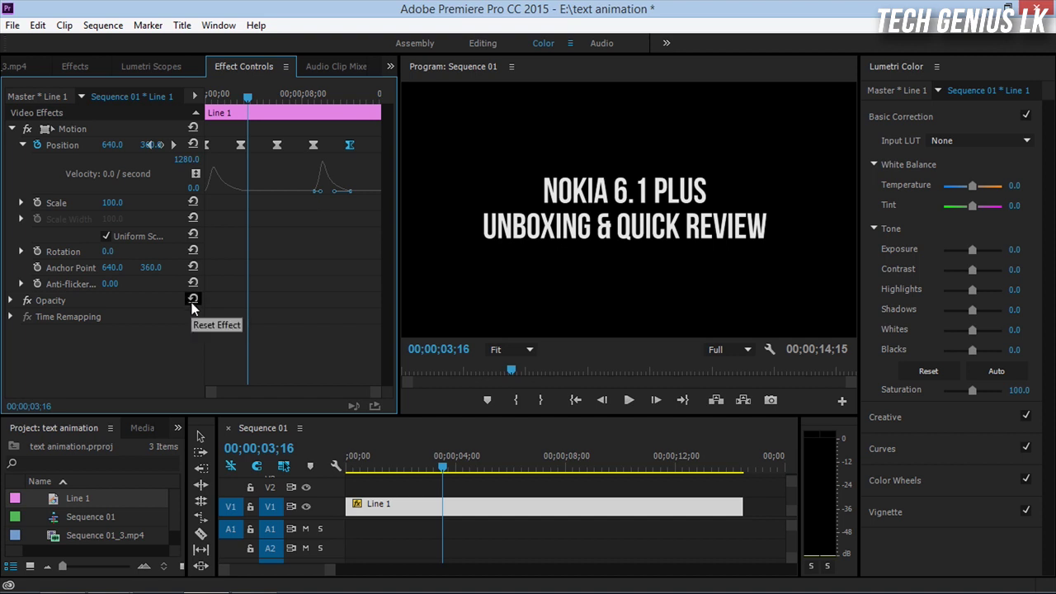
Play back the eased title animation from the sequence start and stop it during the slide-out.
left_click(227, 118)
left_click_drag(249, 98, 190, 112)
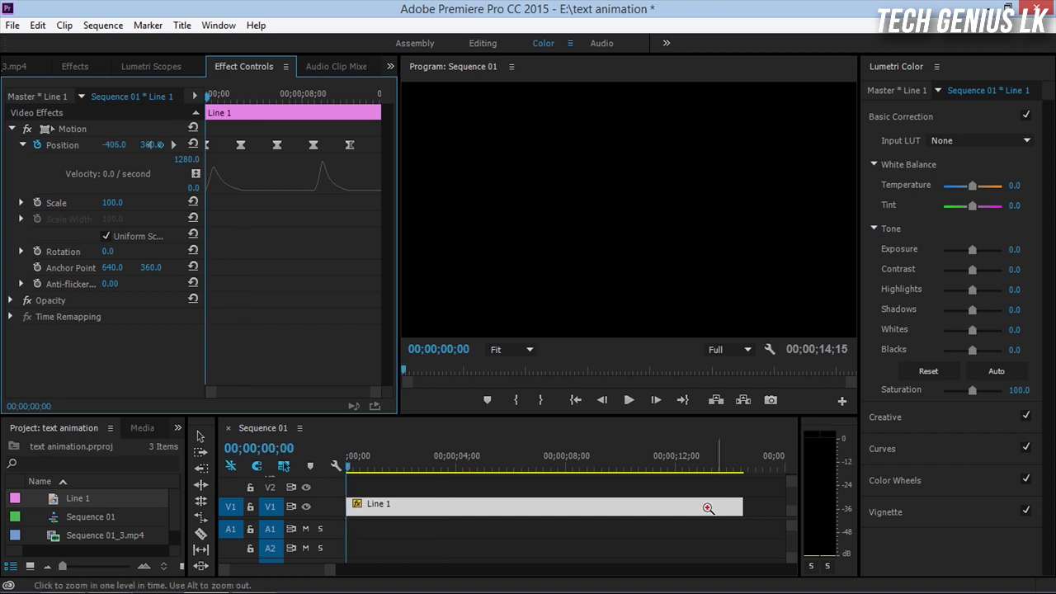
left_click(630, 404)
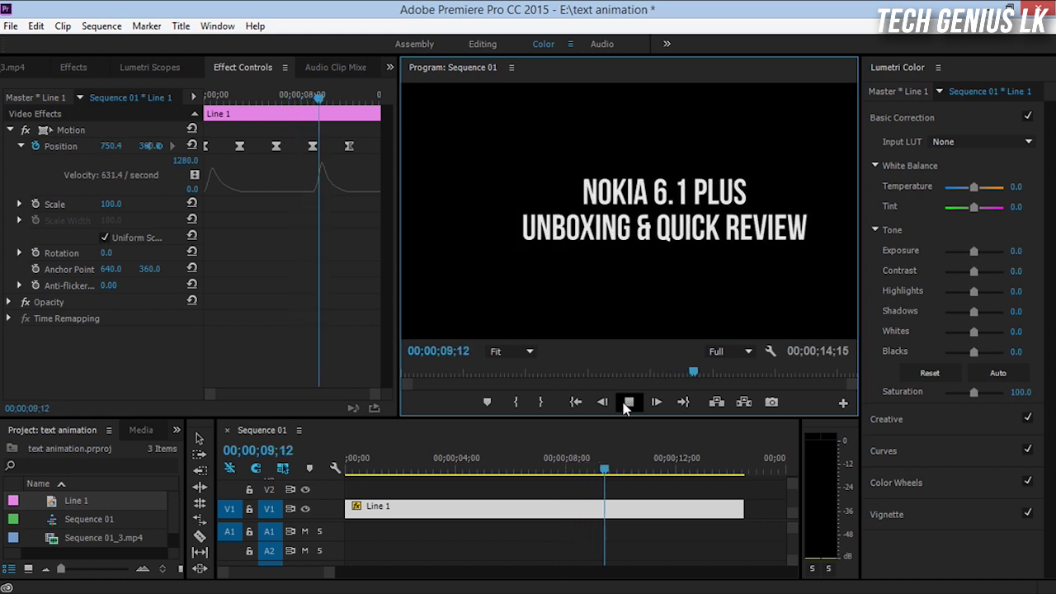
left_click(629, 402)
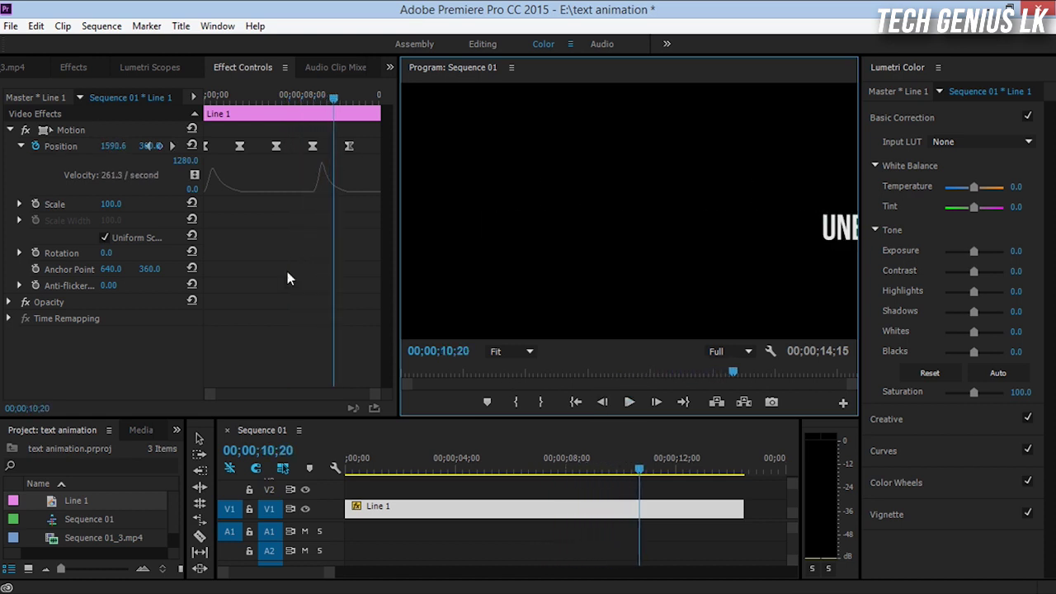
Adjust the slide-in's velocity curve so the speed builds up and peaks just before the second keyframe.
left_click(243, 147)
left_click_drag(244, 149, 241, 148)
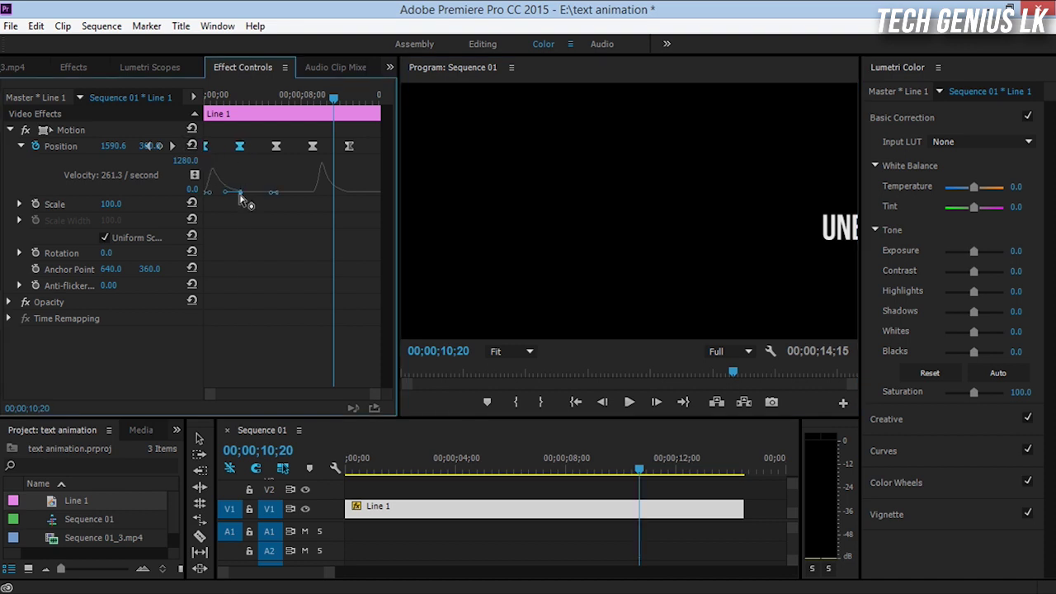
left_click_drag(237, 196, 219, 194)
Adjust the slide-out's velocity curve to peak right after the fourth keyframe and play back the animation.
left_click(313, 146)
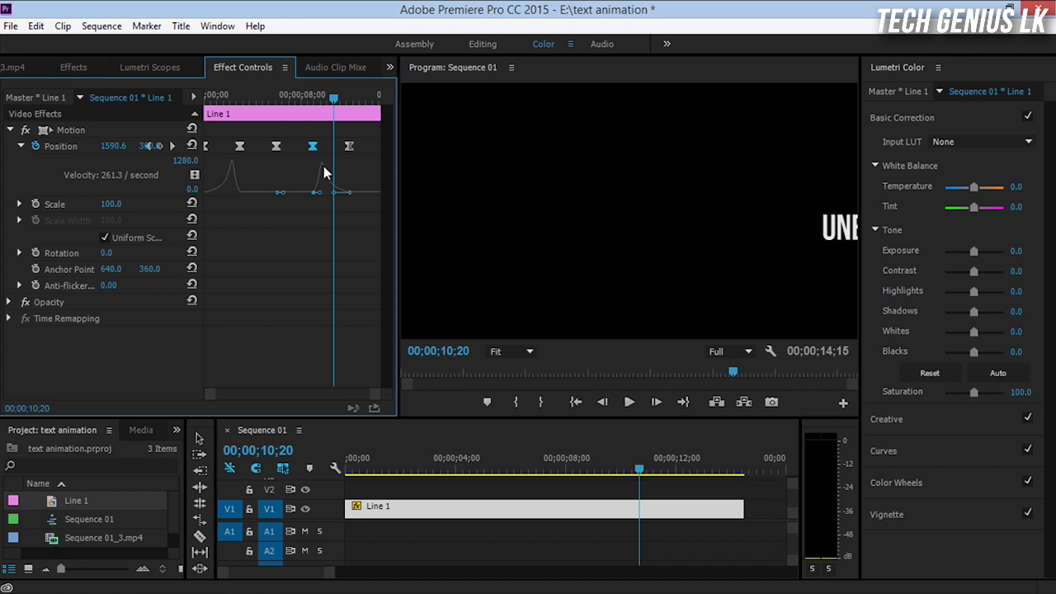
left_click(349, 147, "shift")
left_click(629, 402)
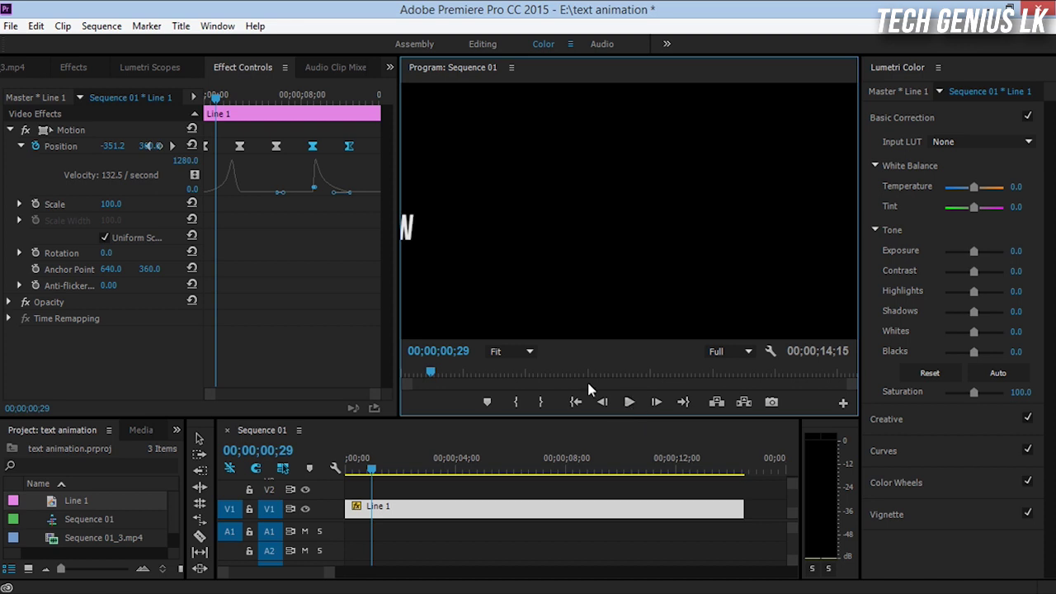
Split the Line 1 clip at 00;00;12;12, after the last keyframe, and delete the trailing piece.
left_click(214, 100)
left_click_drag(215, 100, 356, 115)
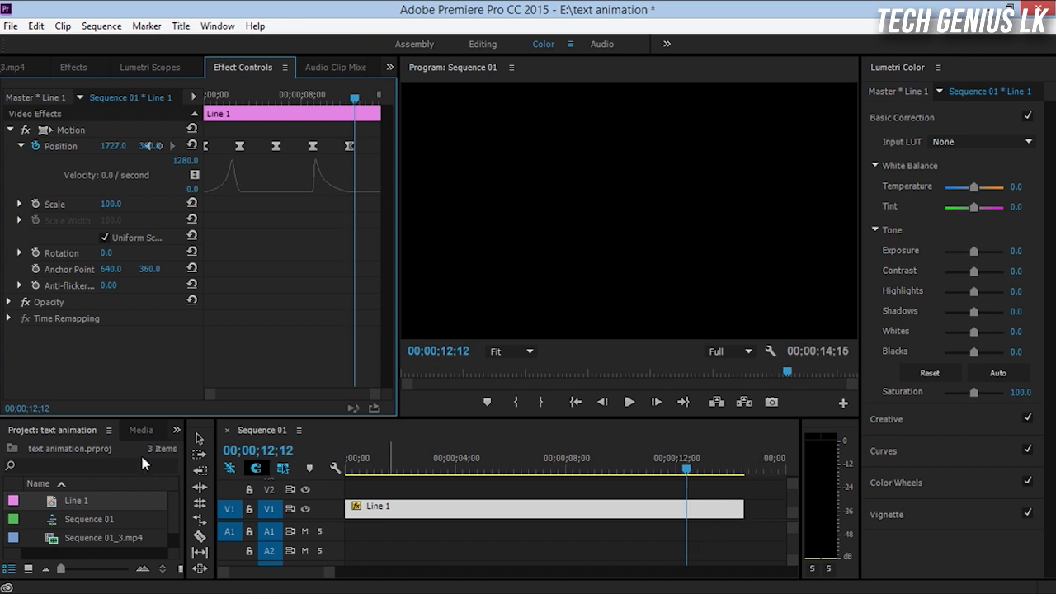
left_click(200, 537)
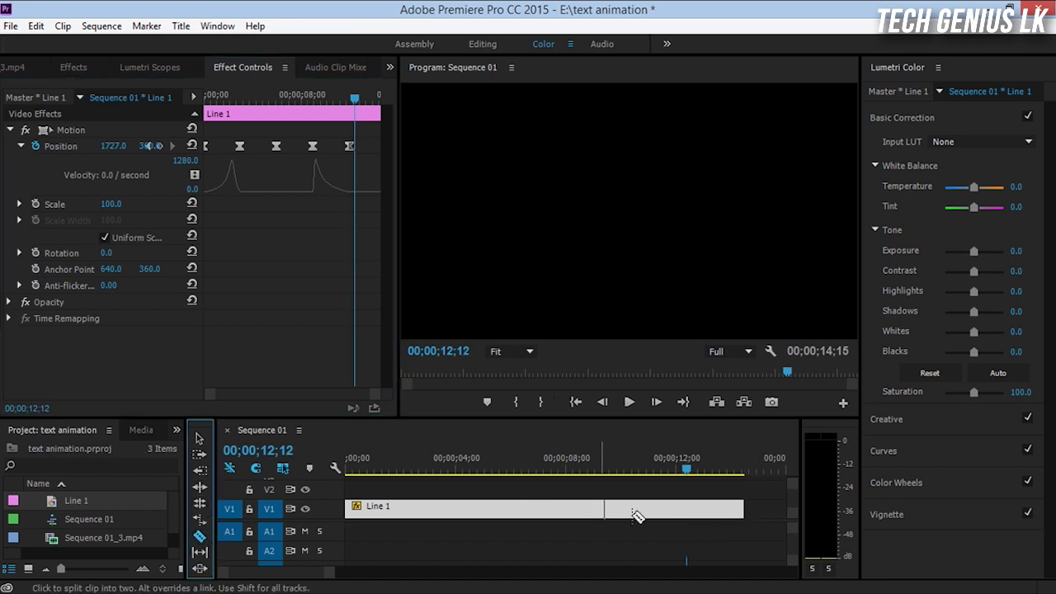
left_click(687, 509)
left_click(199, 438)
left_click(714, 522)
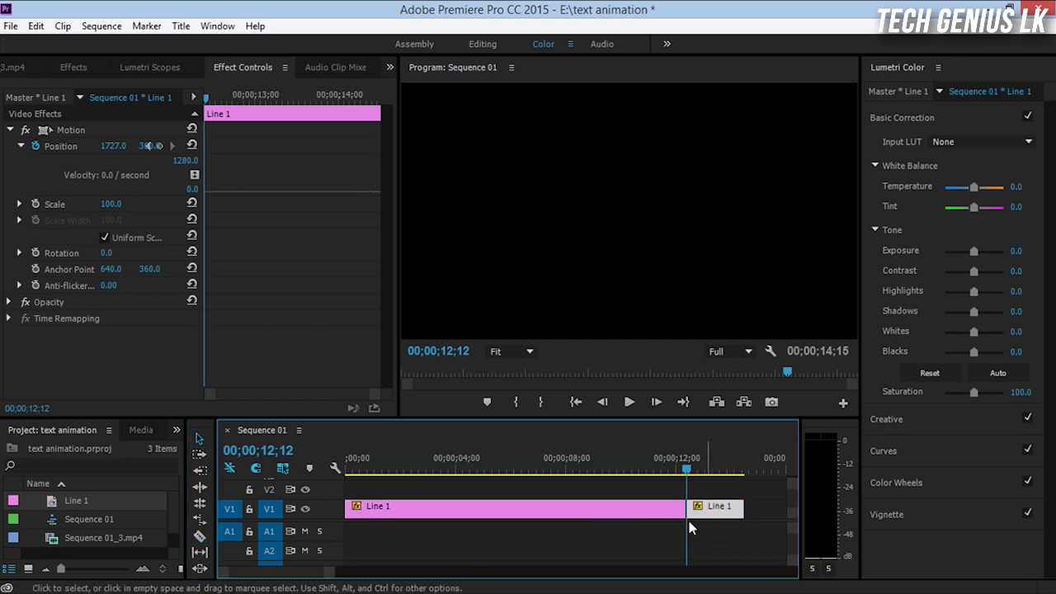
key("Delete")
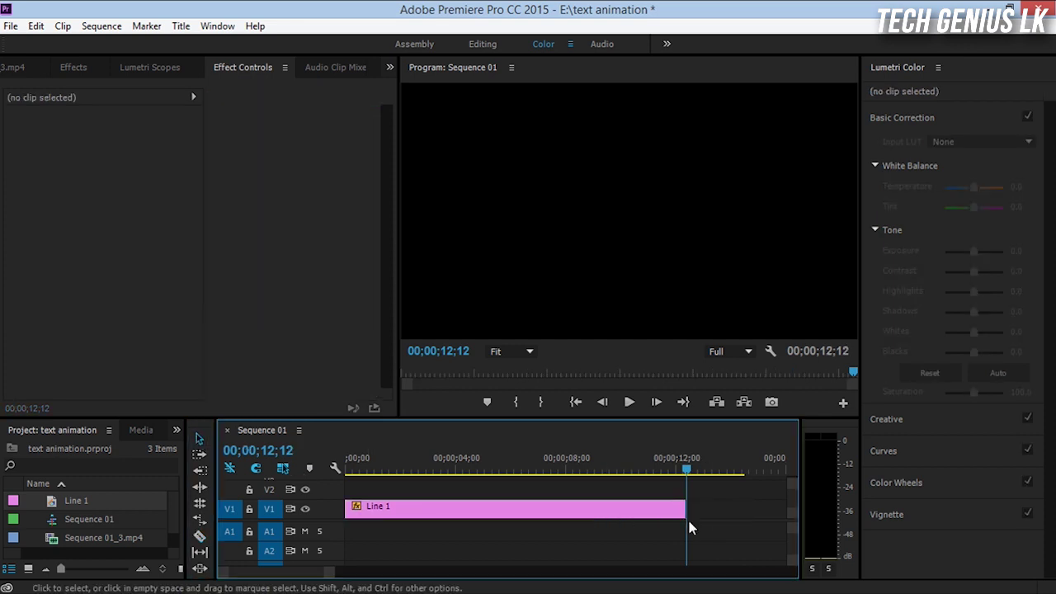
Place the Line 1 clip on V2 above Sequence 01_3.mp4 on V1, and move the playhead to 00;00;04;05.
left_click(648, 522)
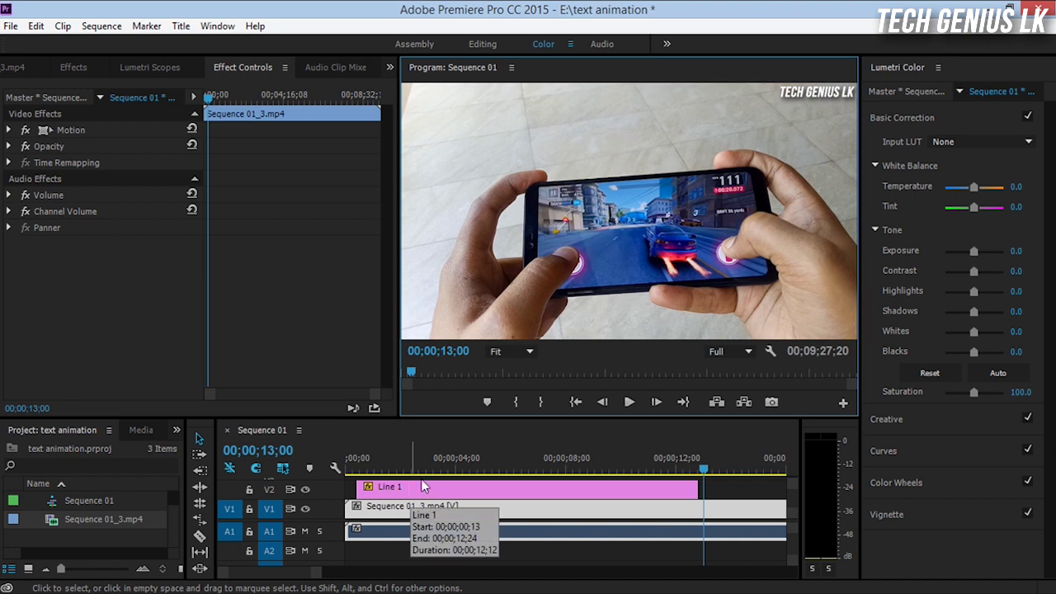
left_click(460, 463)
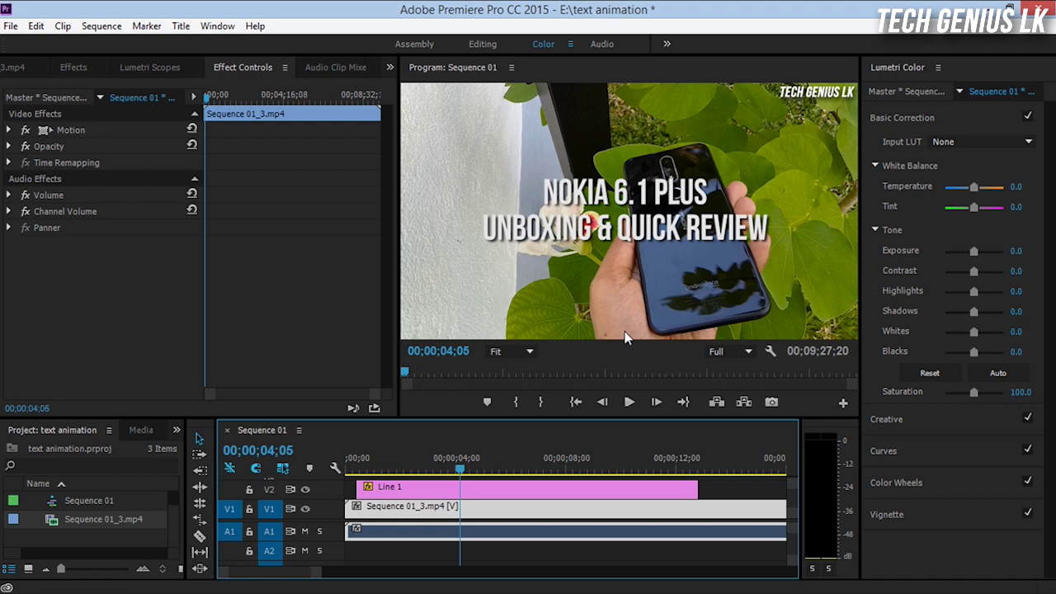
Open the Line 1 title for editing to review its text properties, and close the title editor.
left_click(622, 264)
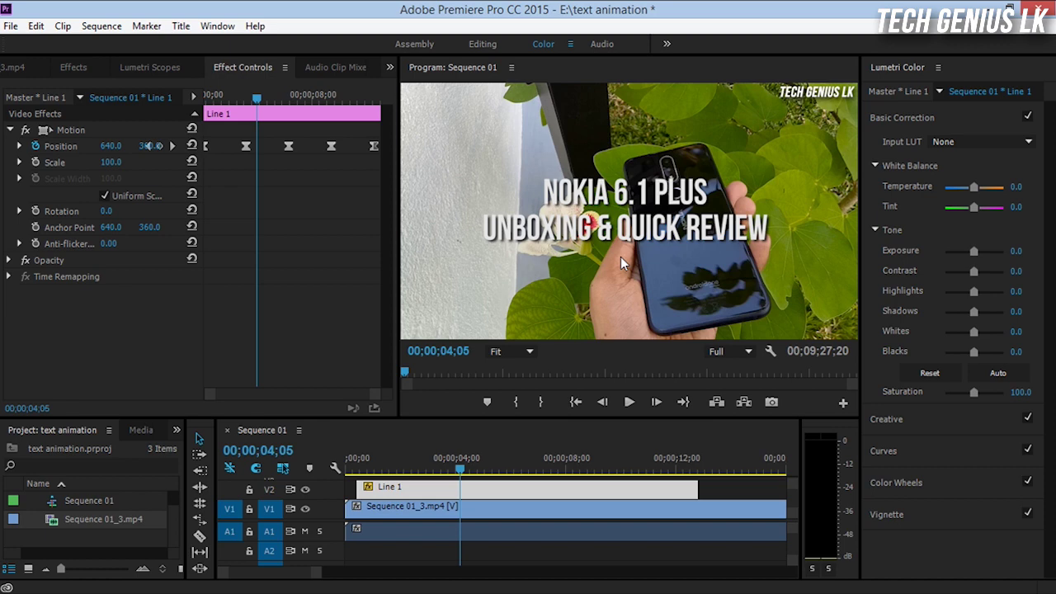
double_click(536, 490)
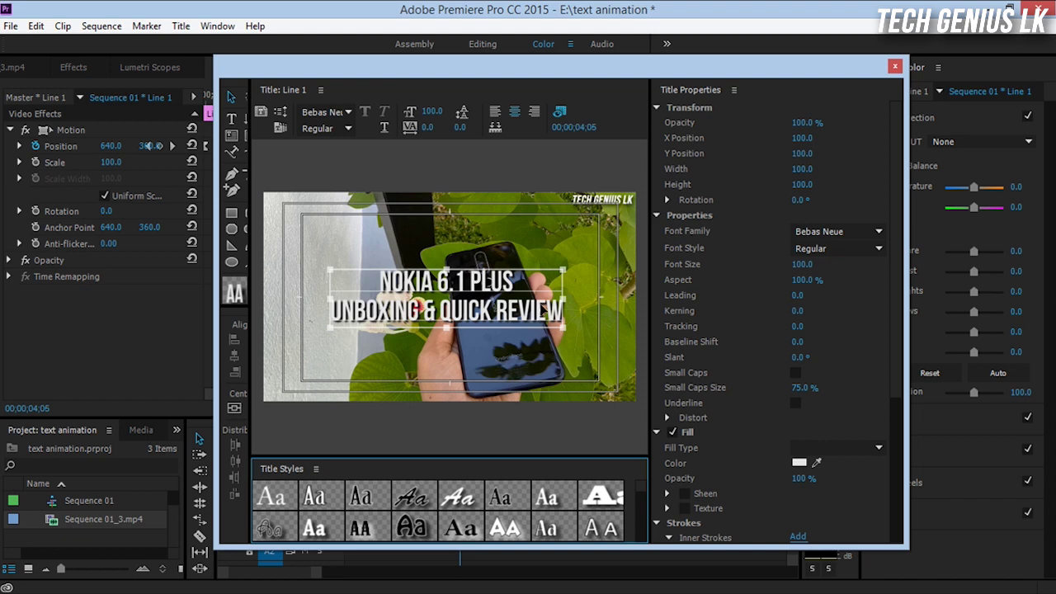
left_click(894, 66)
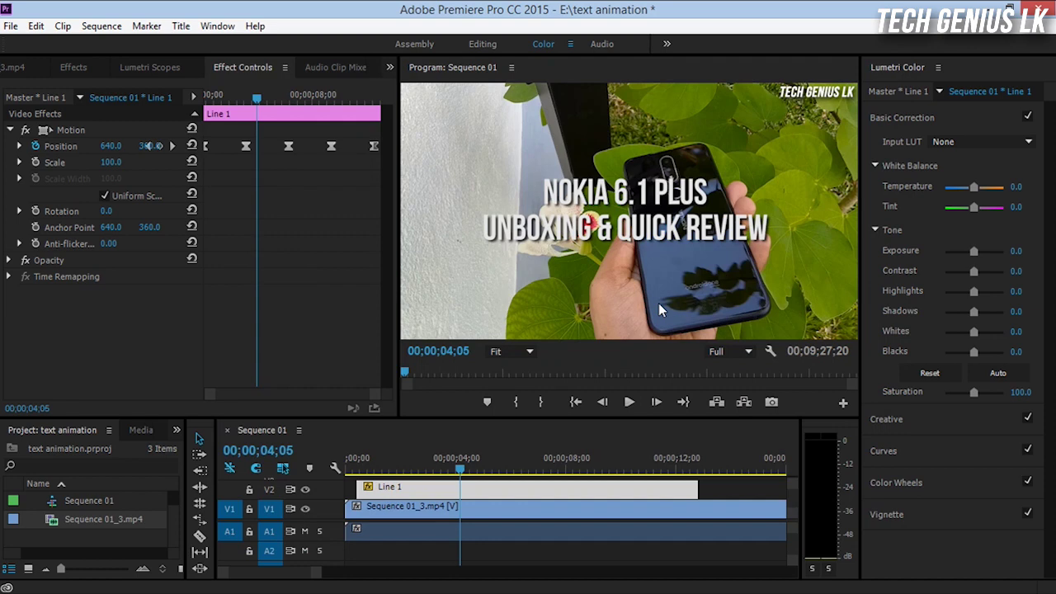